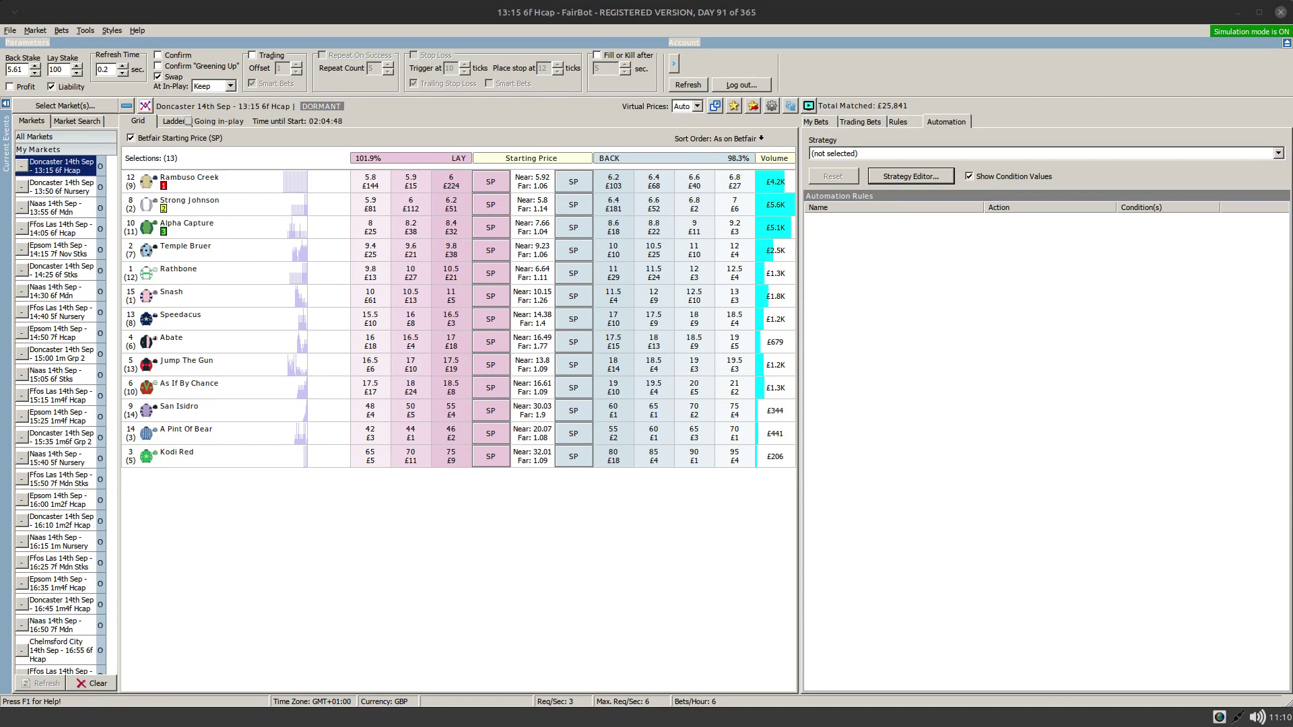
Step: Switch to the browser to read the FairBot 4.8 release note on the improved Dutching Action, and return to FairBot
{"action": "key", "text": "alt+Tab"}
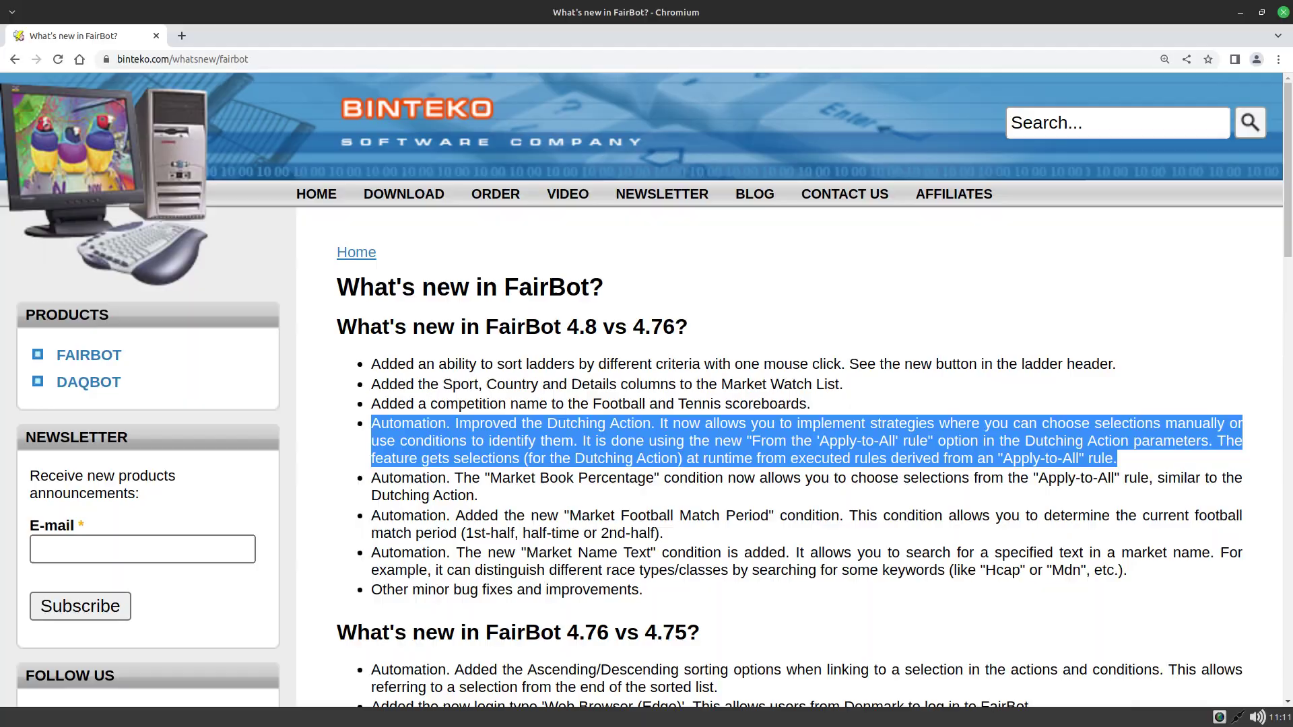
{"action": "key", "text": "alt+Tab"}
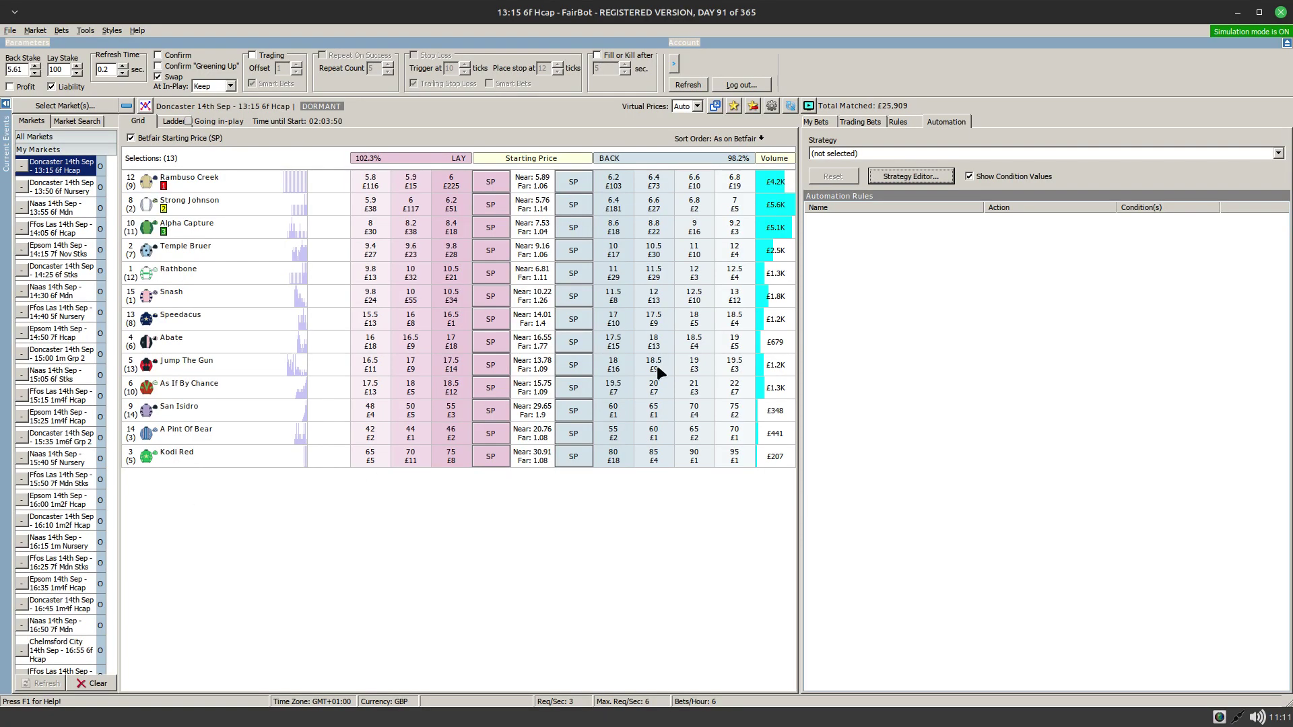
Step: Add a rule named "Make Selection For Dutch" to the DEMO - Dutch Automation strategy, starting at the current time with Apply to All enabled
{"action": "left_click", "coordinate": [882, 179]}
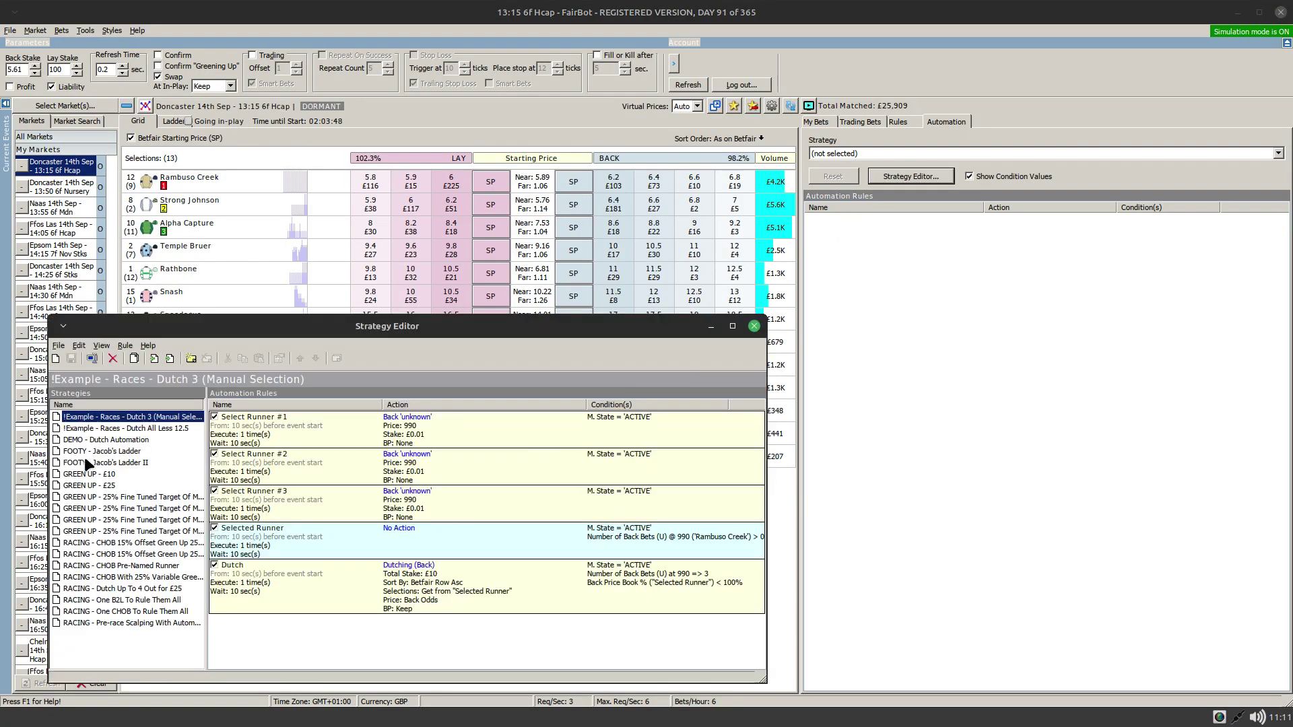
{"action": "left_click", "coordinate": [101, 441]}
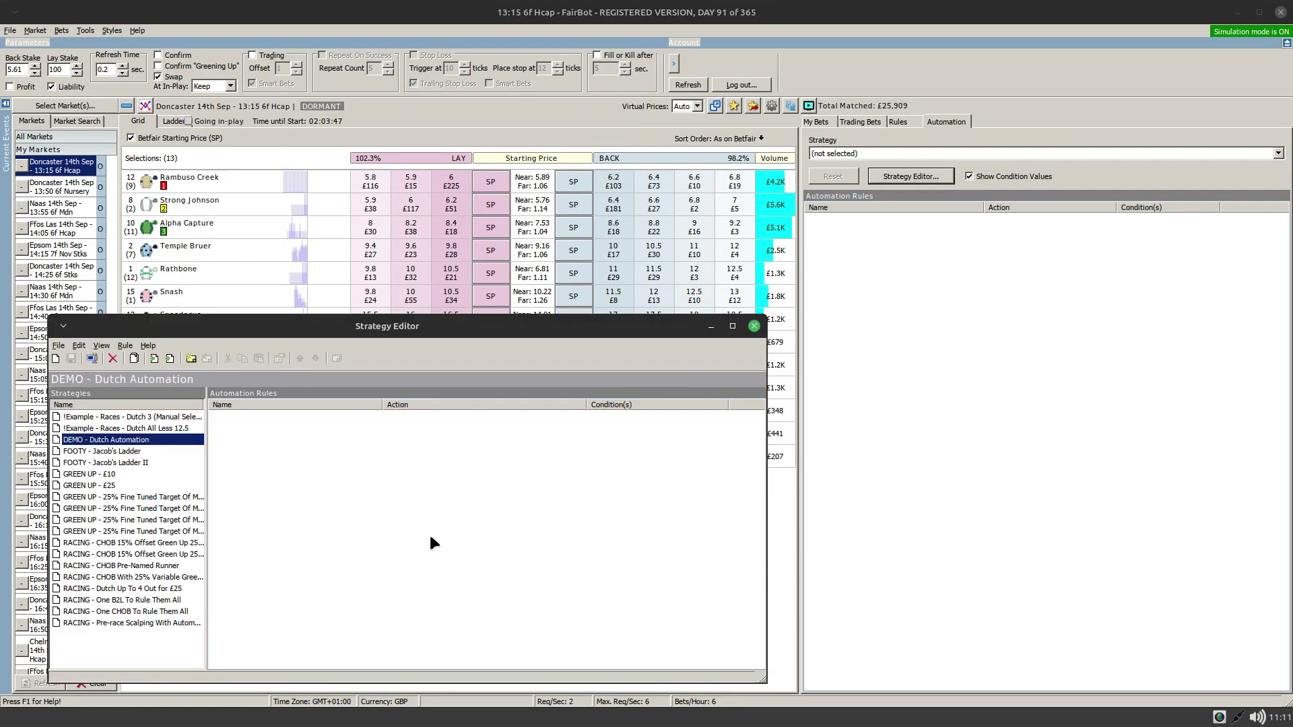
{"action": "right_click", "coordinate": [410, 449]}
{"action": "left_click", "coordinate": [438, 458]}
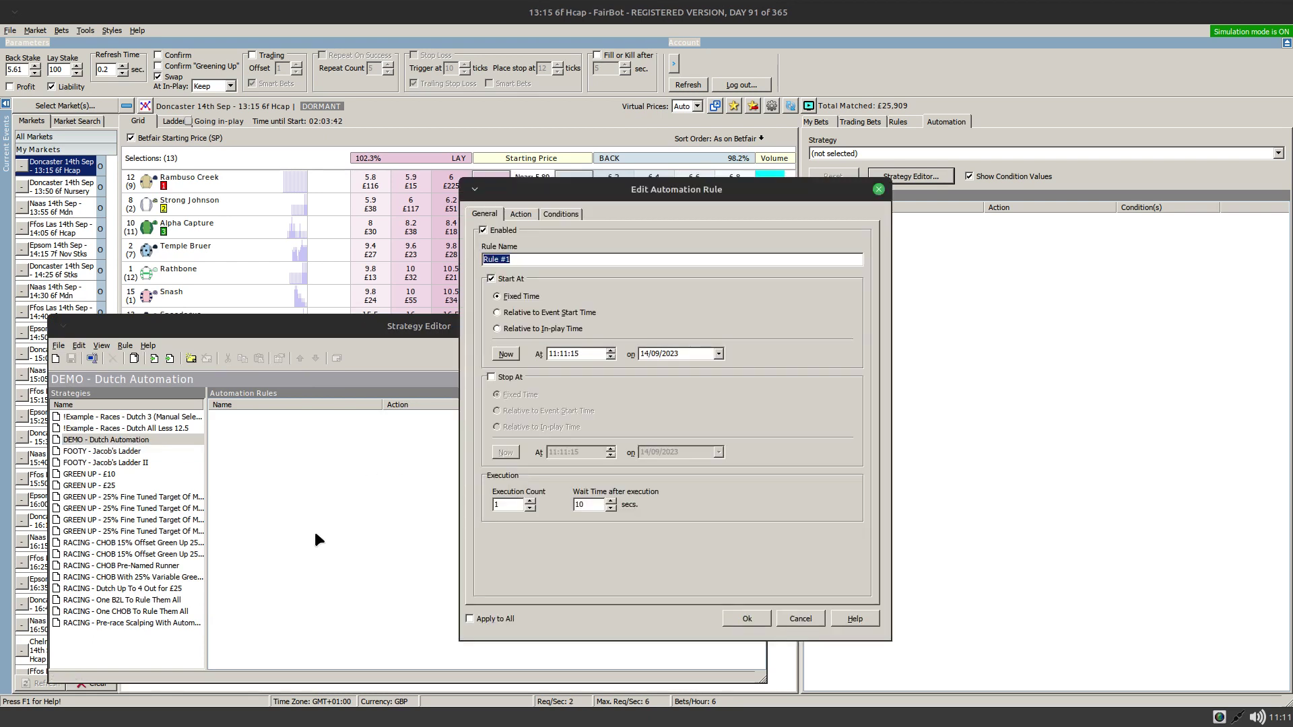
{"action": "type", "text": "Make Se"}
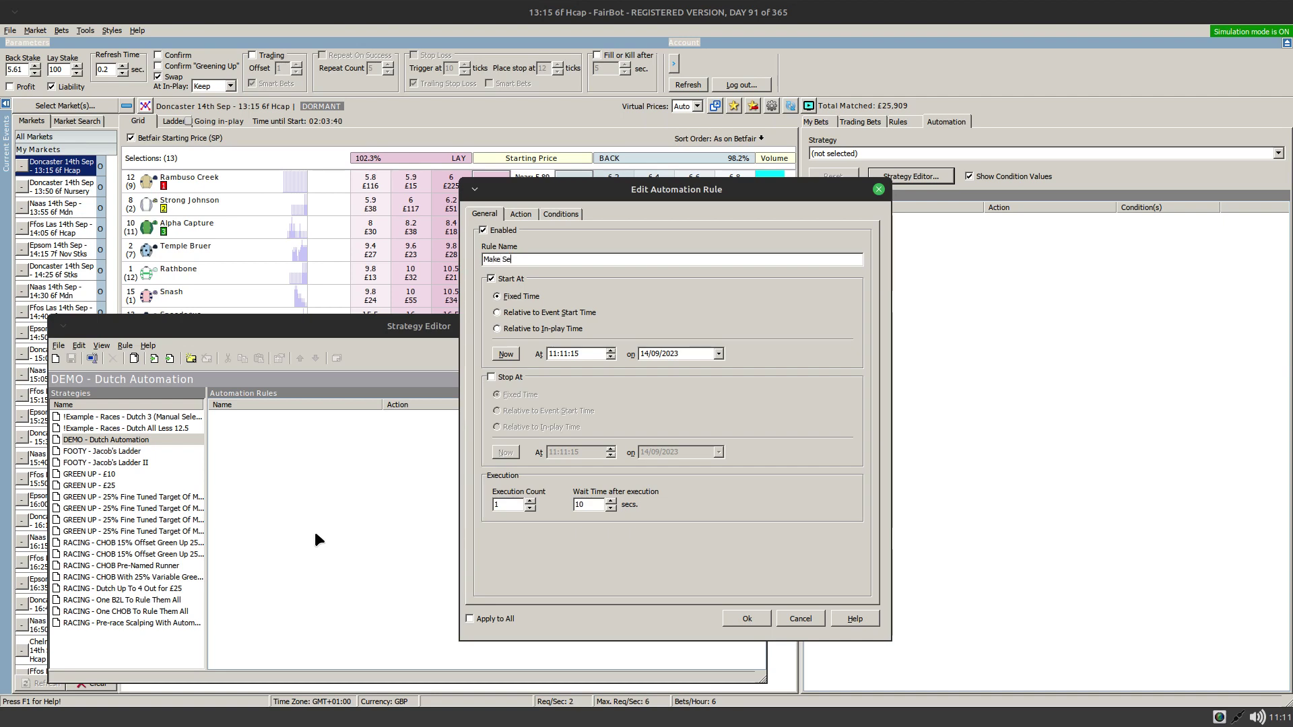
{"action": "type", "text": "lection For Dutch"}
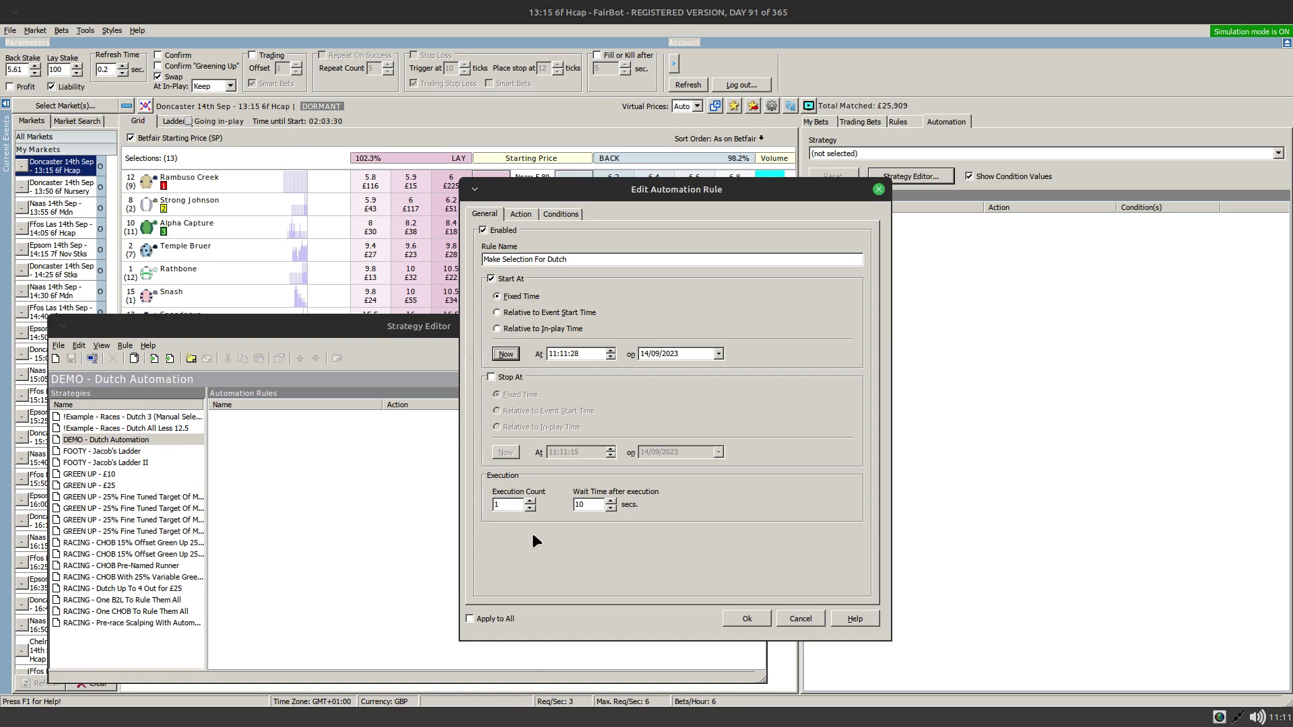
{"action": "left_click", "coordinate": [495, 618]}
Step: Give the rule the Dummy action, accept it without conditions, and save the strategy
{"action": "left_click", "coordinate": [519, 214]}
{"action": "left_click", "coordinate": [576, 246]}
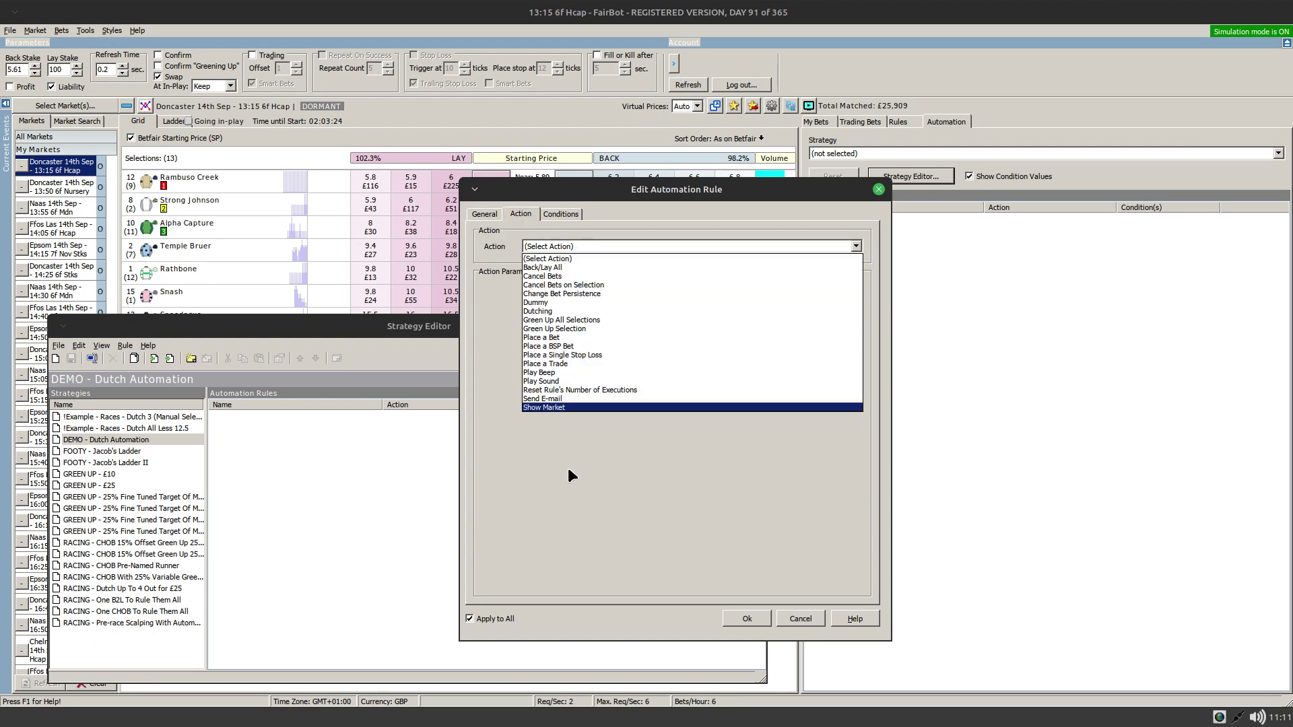
{"action": "left_click", "coordinate": [547, 303]}
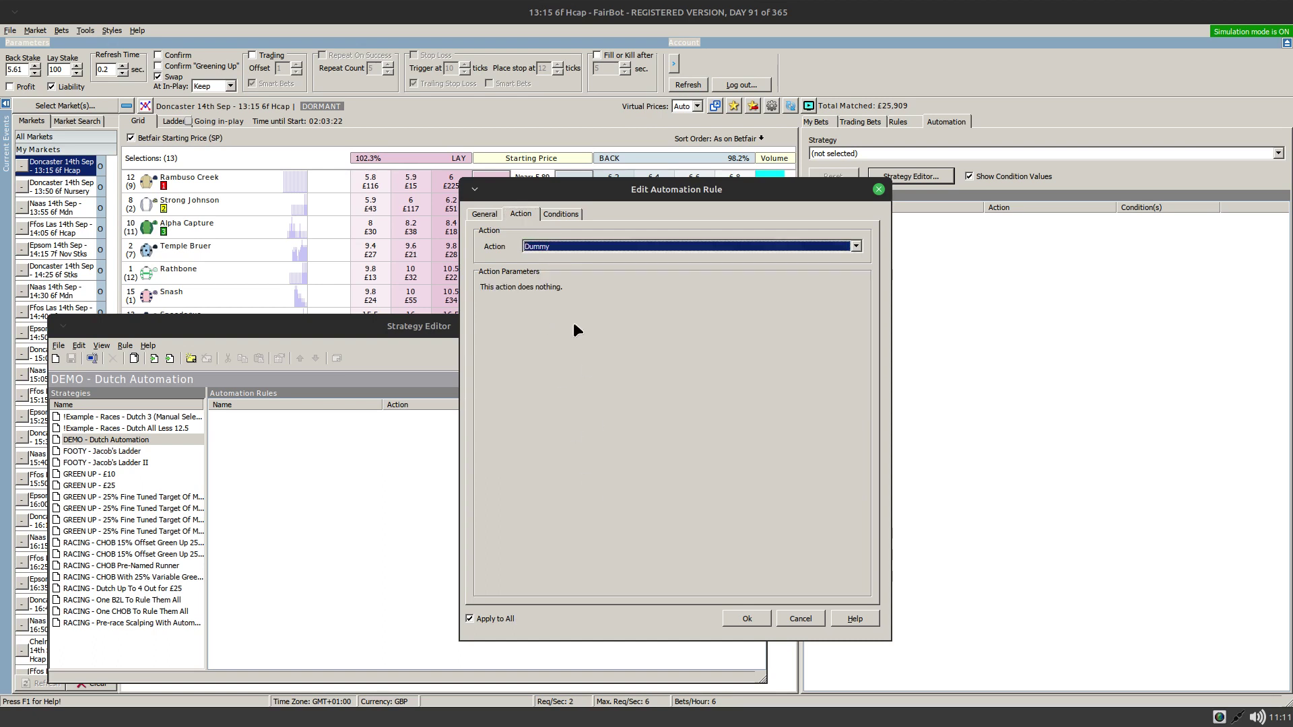
{"action": "left_click", "coordinate": [559, 212]}
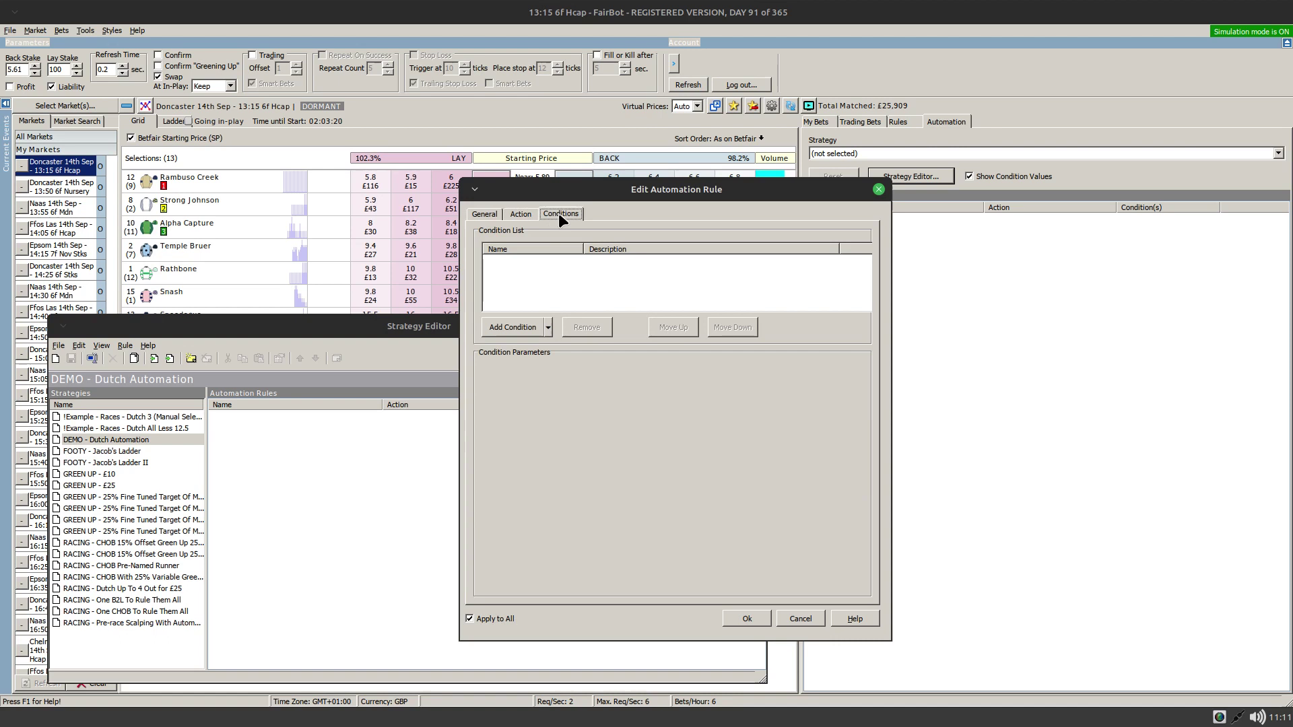
{"action": "left_click", "coordinate": [490, 215]}
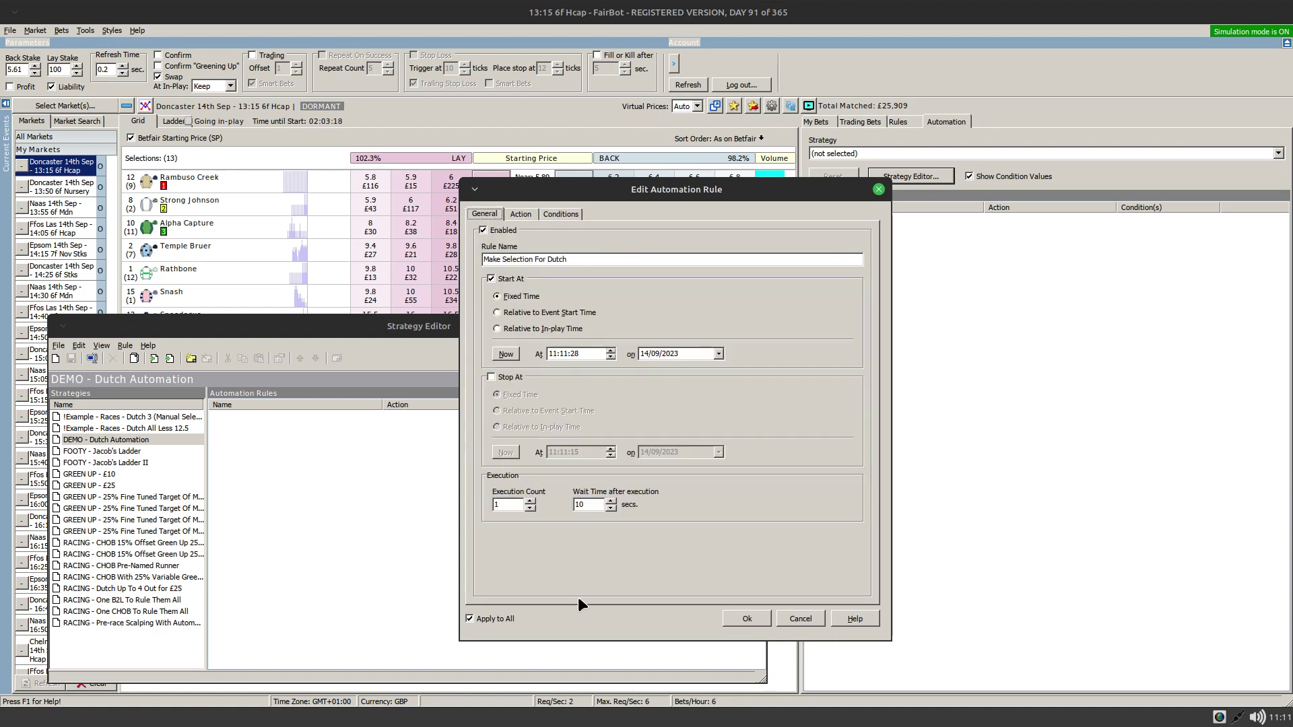
{"action": "left_click", "coordinate": [747, 619]}
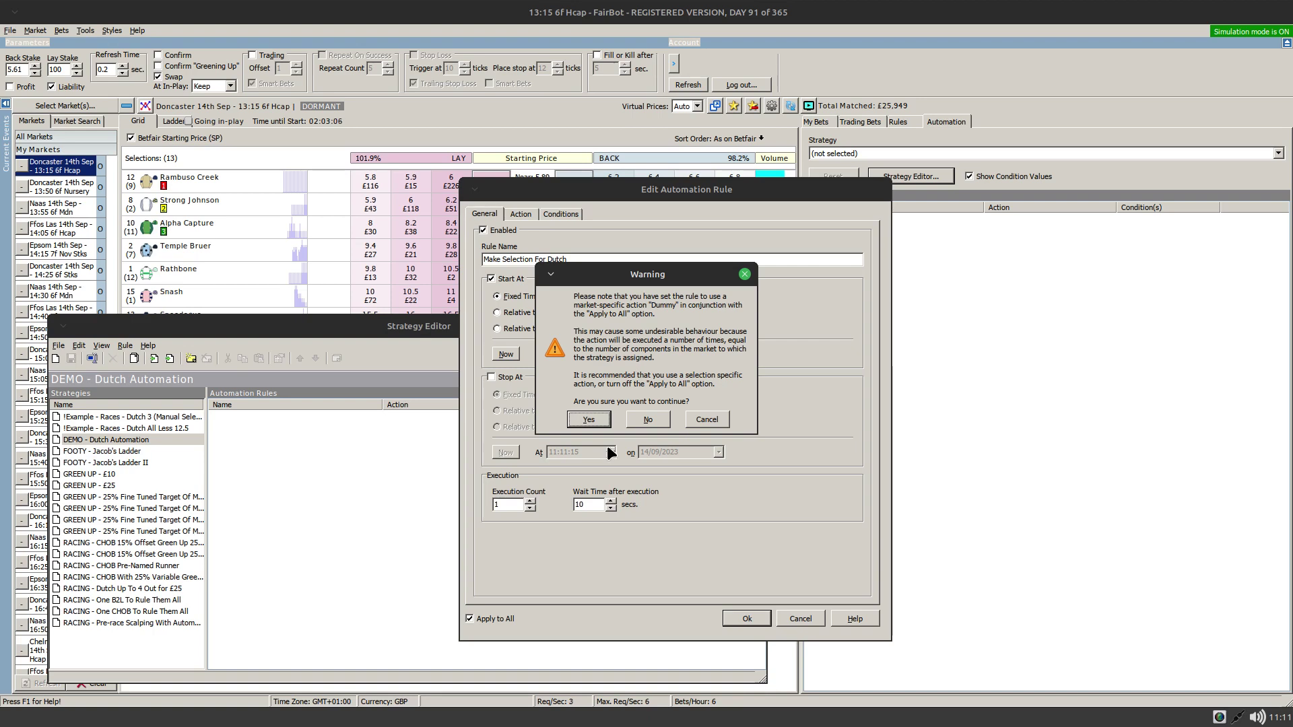
{"action": "left_click", "coordinate": [588, 419]}
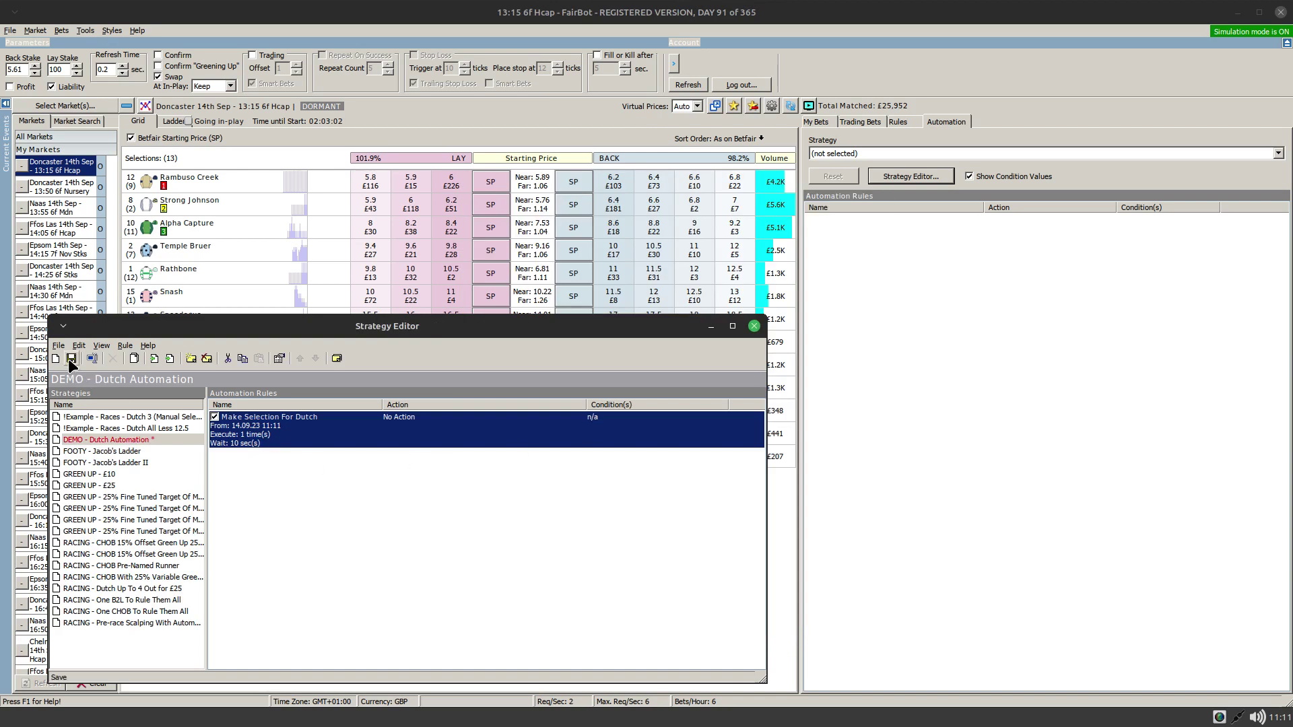
{"action": "left_click", "coordinate": [70, 356]}
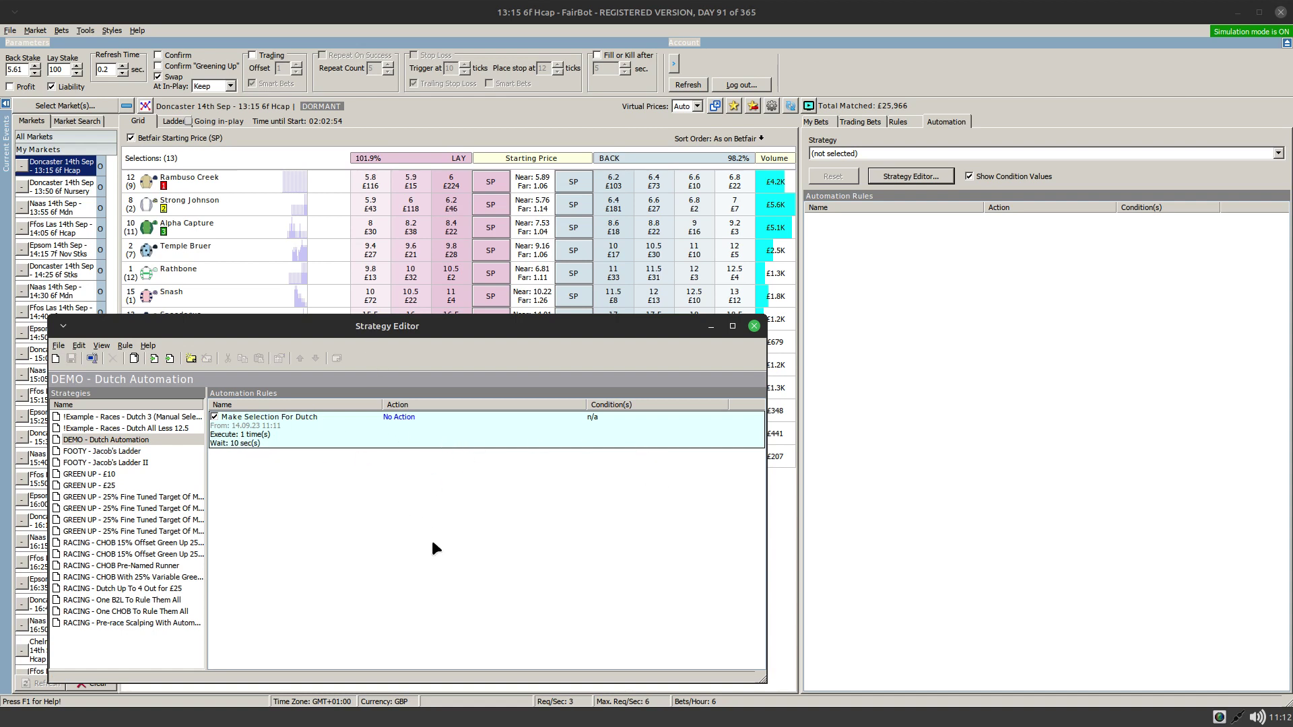
Step: Test the DEMO - Dutch Automation strategy without conditions on the Doncaster 13:15 market and reset it
{"action": "left_click", "coordinate": [896, 152]}
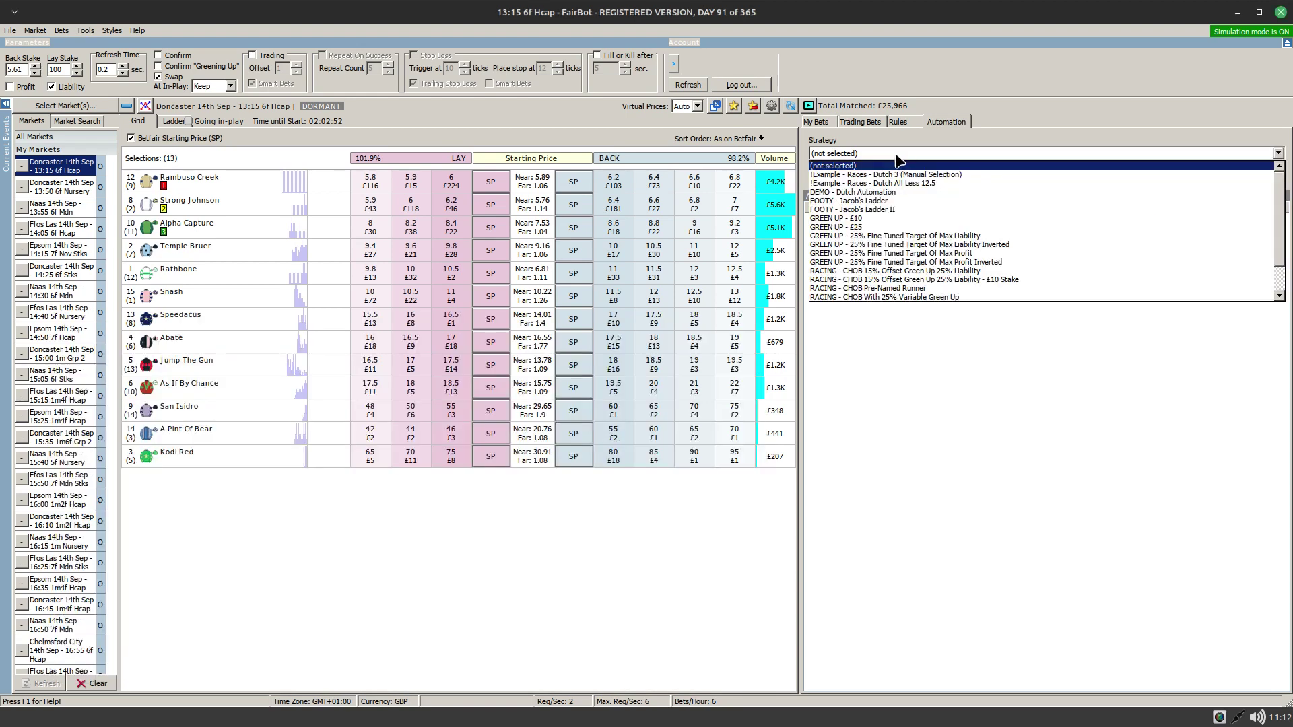
{"action": "left_click", "coordinate": [874, 189]}
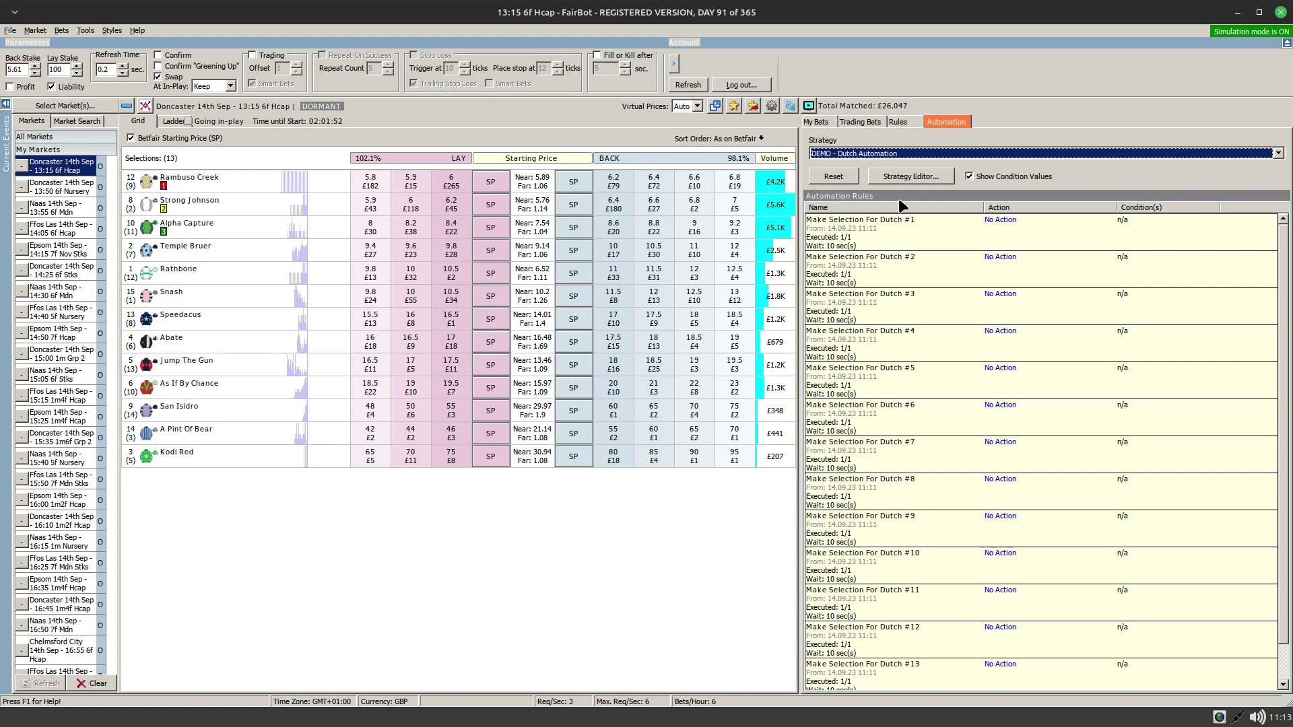
{"action": "left_click", "coordinate": [824, 175]}
Step: Reopen the "Make Selection For Dutch" rule and add a Selection Fixed Odds condition for all selections with best back odds greater than 10
{"action": "left_click", "coordinate": [871, 178]}
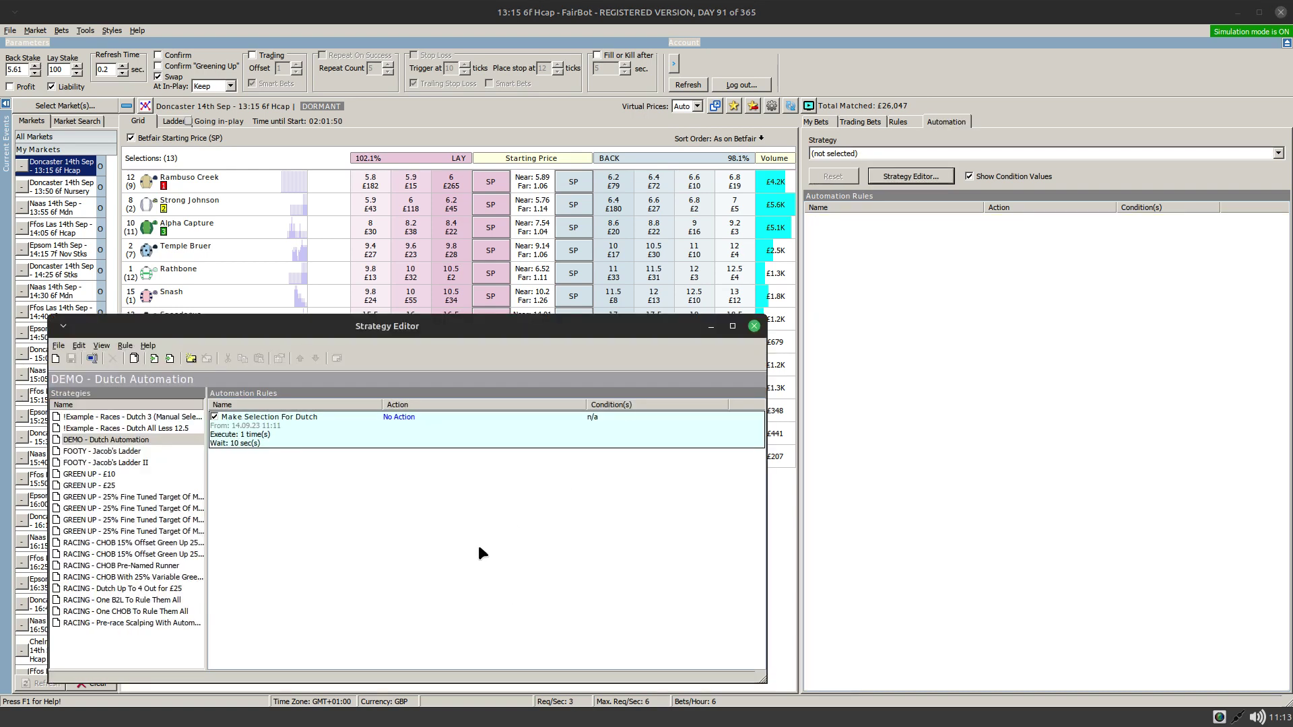
{"action": "double_click", "coordinate": [439, 422]}
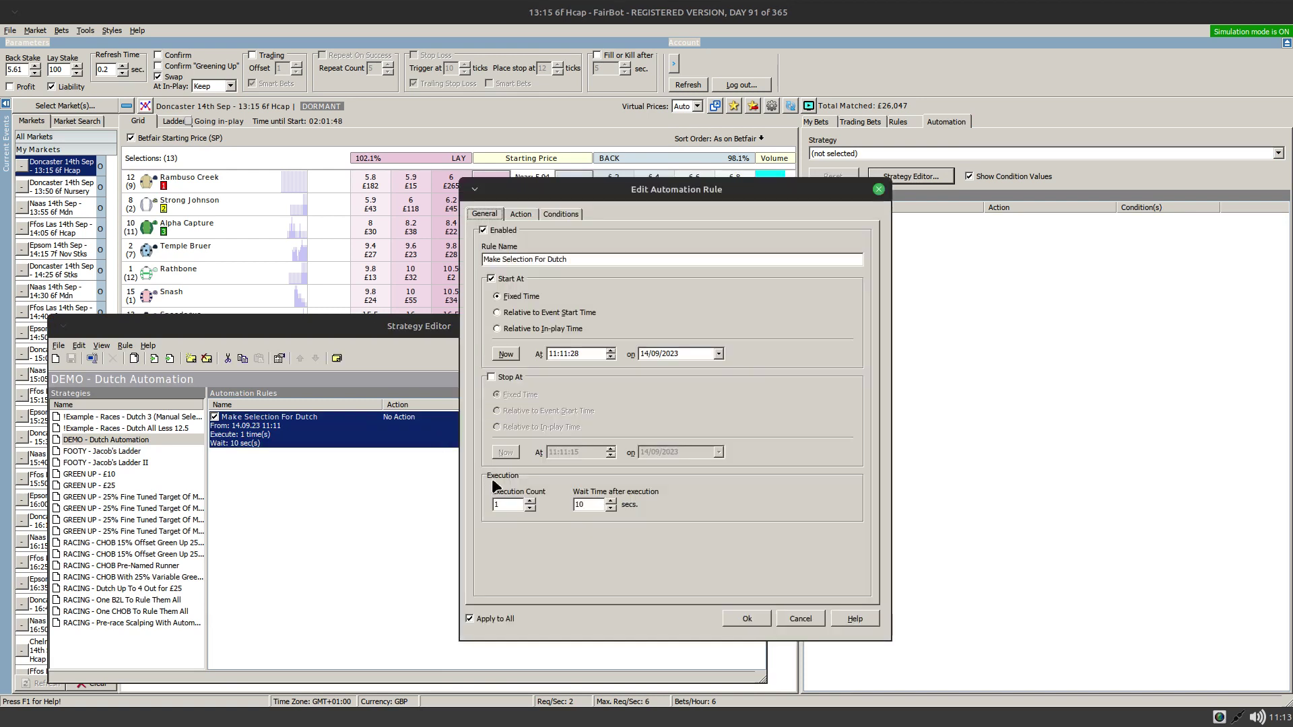
{"action": "left_click", "coordinate": [554, 213]}
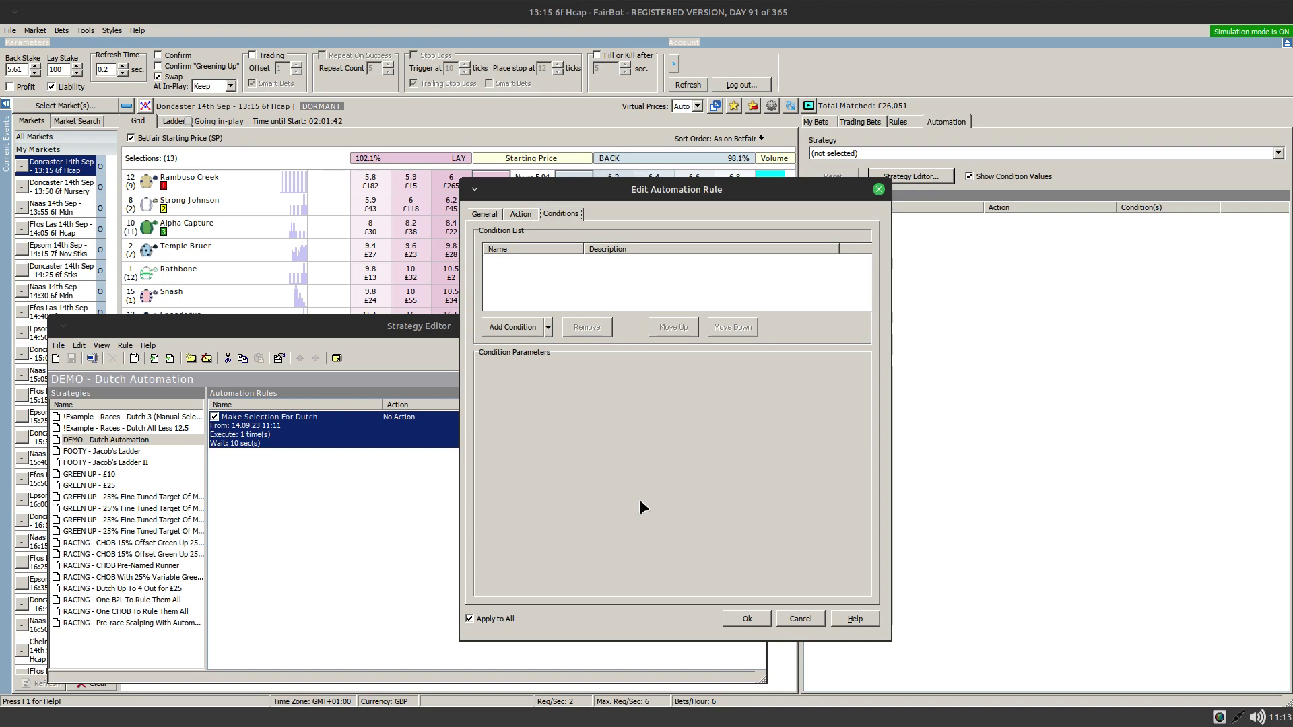
{"action": "left_click", "coordinate": [548, 328]}
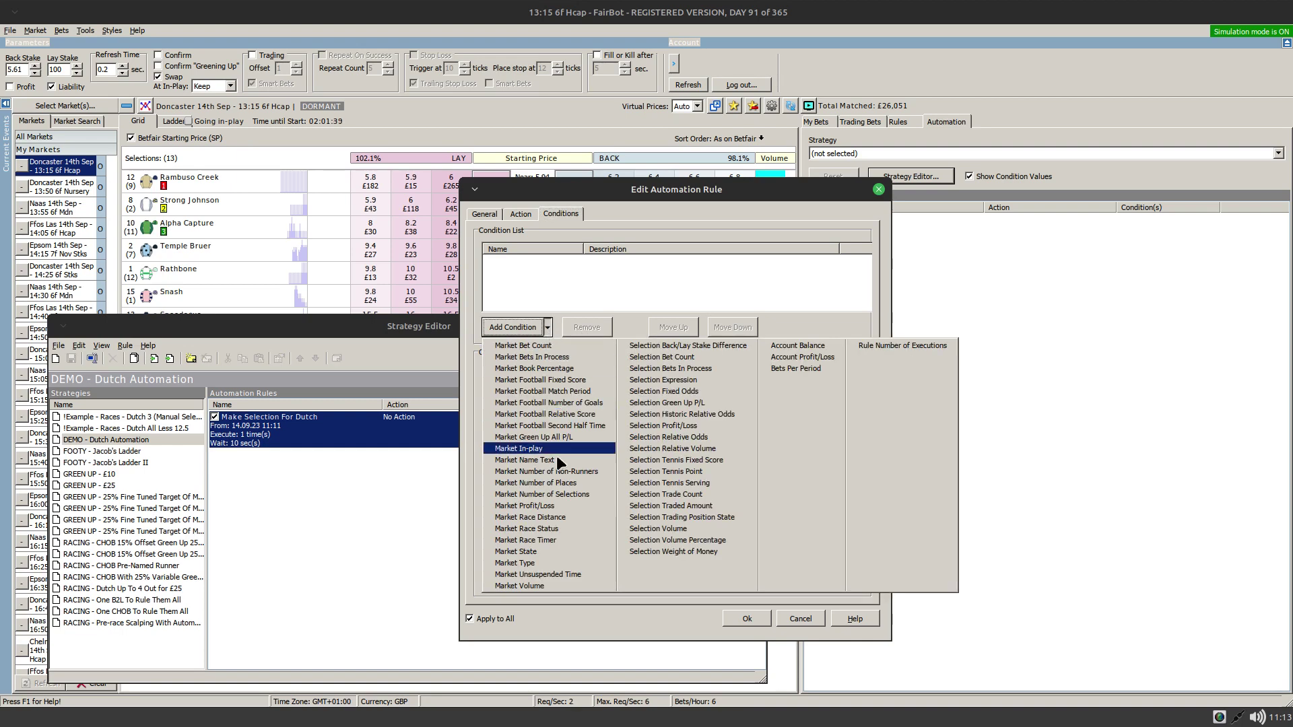
{"action": "left_click", "coordinate": [670, 392]}
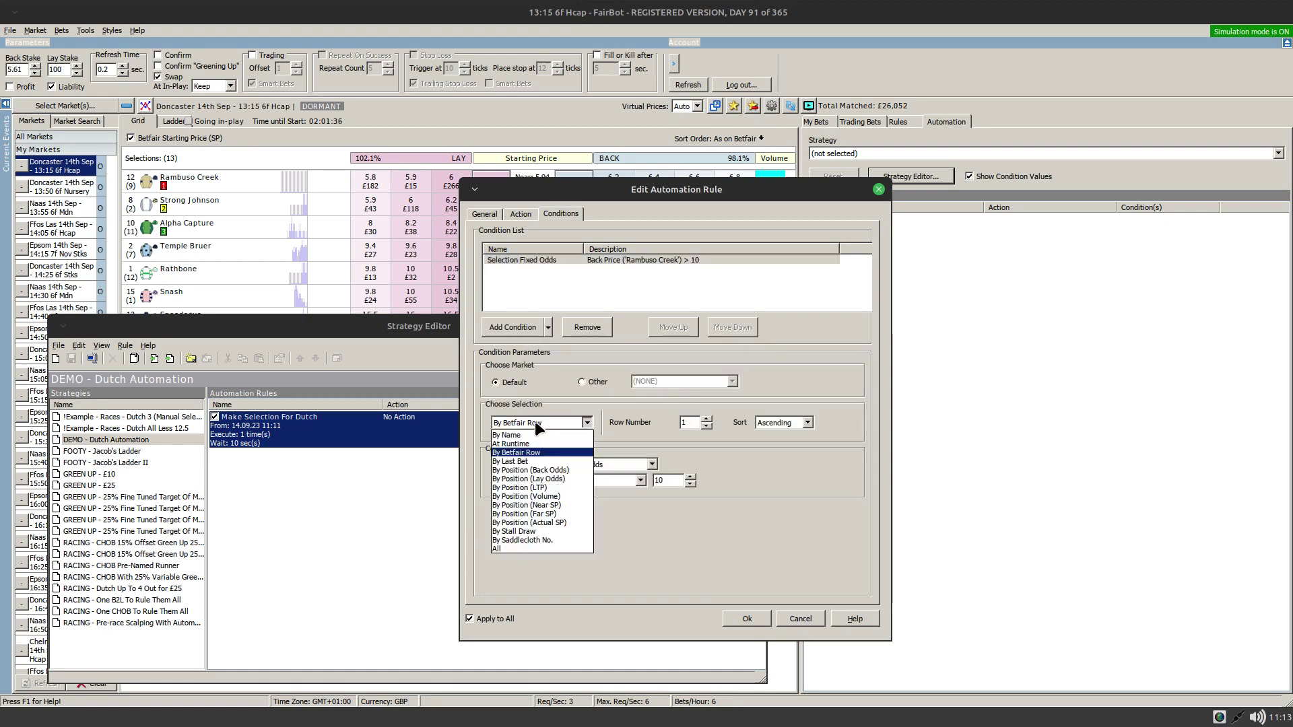
{"action": "left_click", "coordinate": [501, 549]}
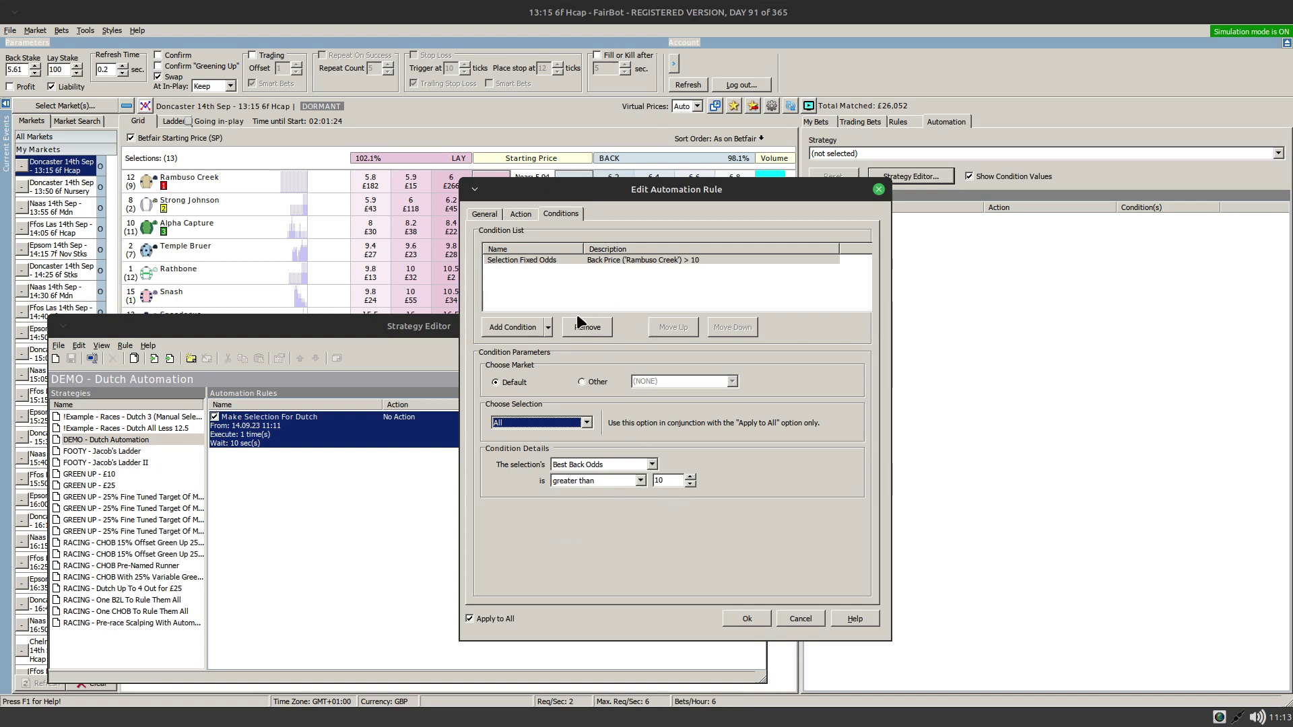
Step: Add a second Selection Fixed Odds condition for all selections with best back odds less than 20
{"action": "left_click", "coordinate": [547, 328]}
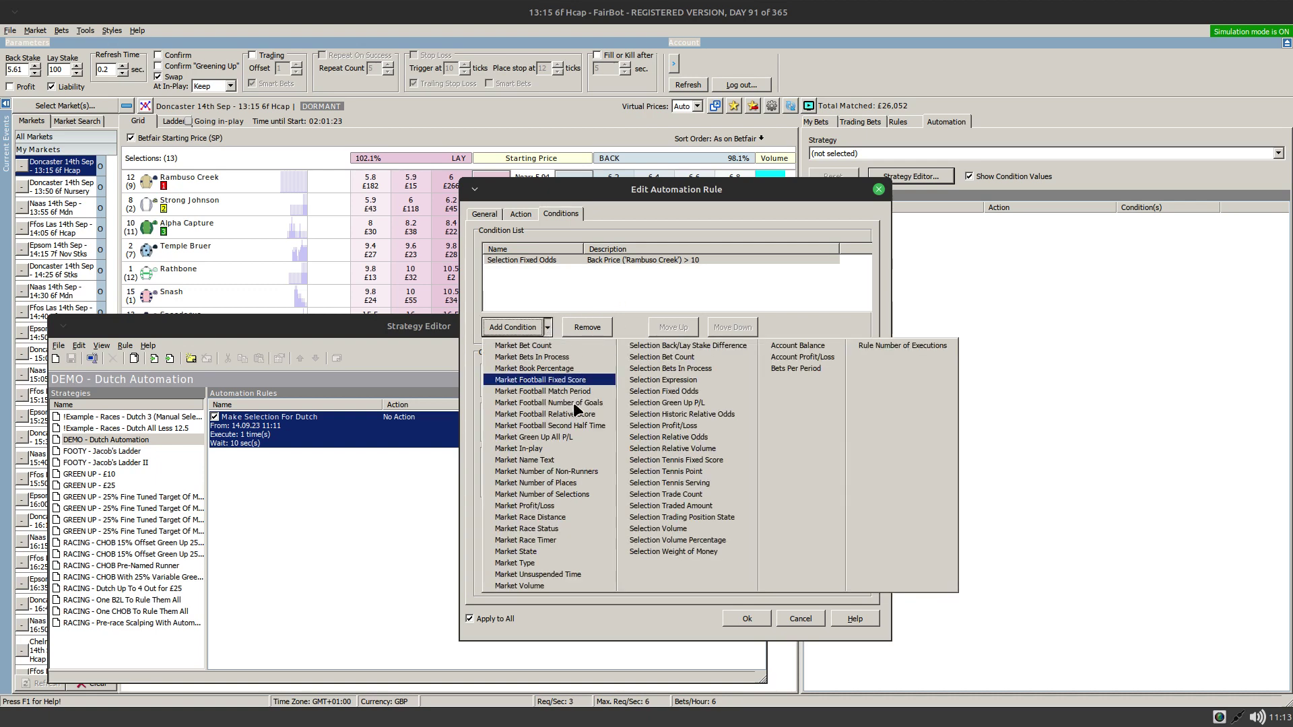
{"action": "left_click", "coordinate": [669, 392]}
{"action": "left_click", "coordinate": [593, 481]}
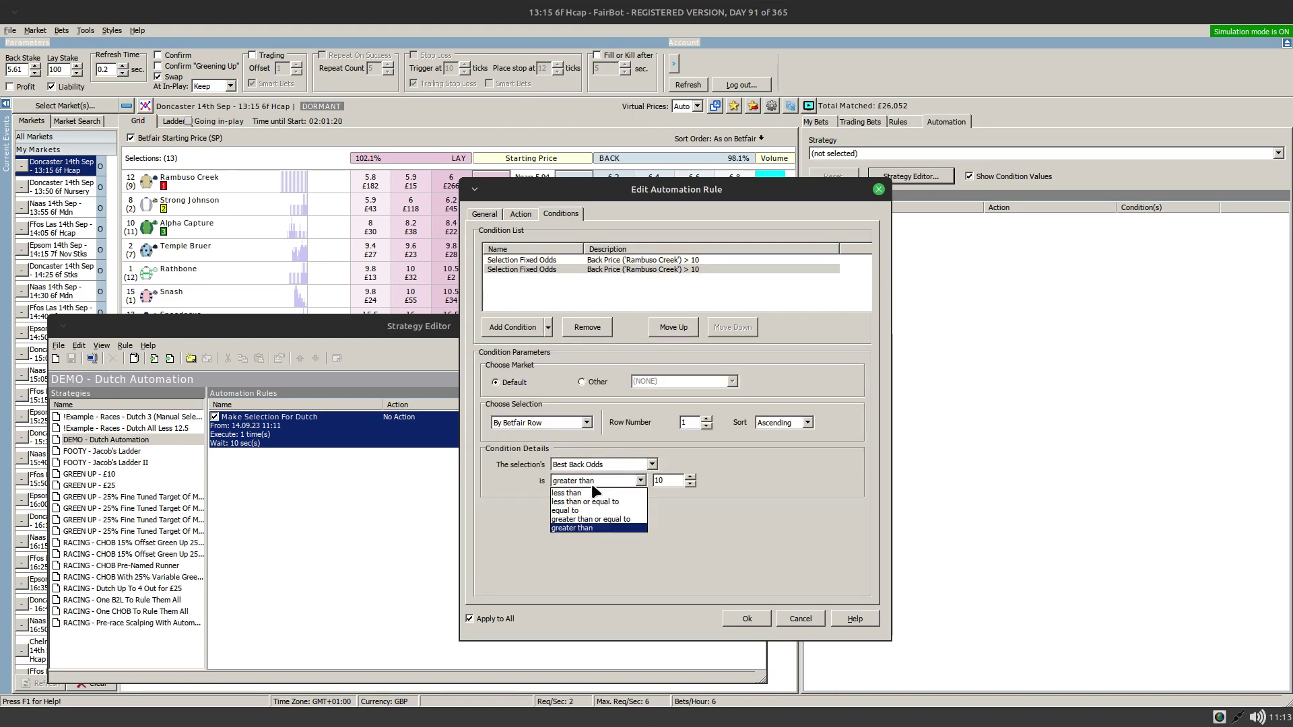
{"action": "left_click", "coordinate": [586, 506]}
{"action": "left_click", "coordinate": [664, 485]}
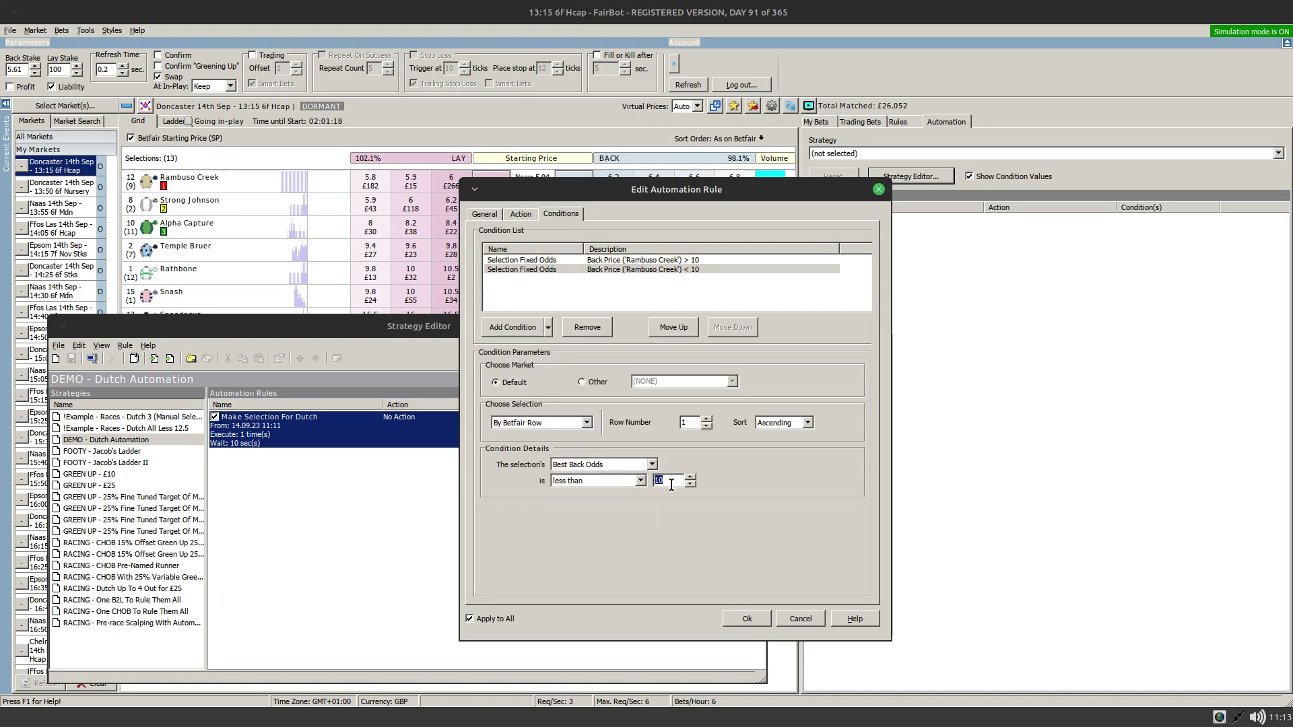
{"action": "type", "text": "20"}
{"action": "left_click", "coordinate": [556, 426]}
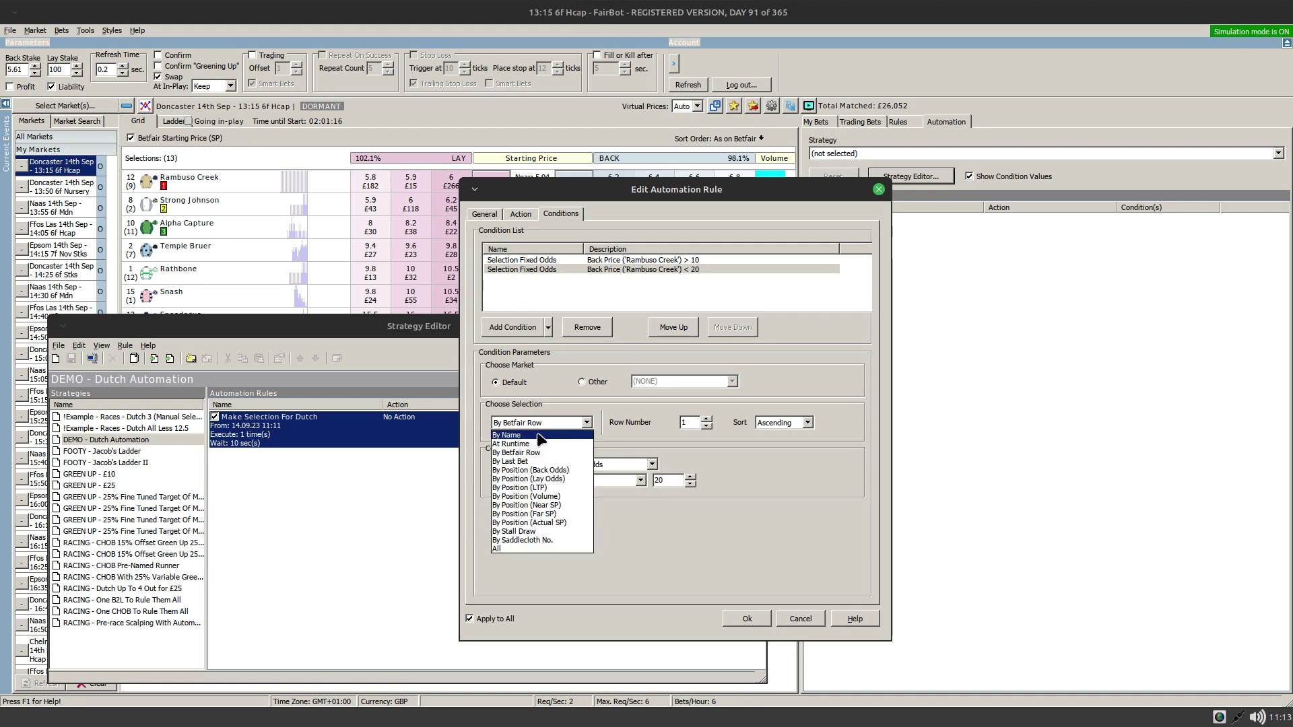
{"action": "left_click", "coordinate": [507, 549]}
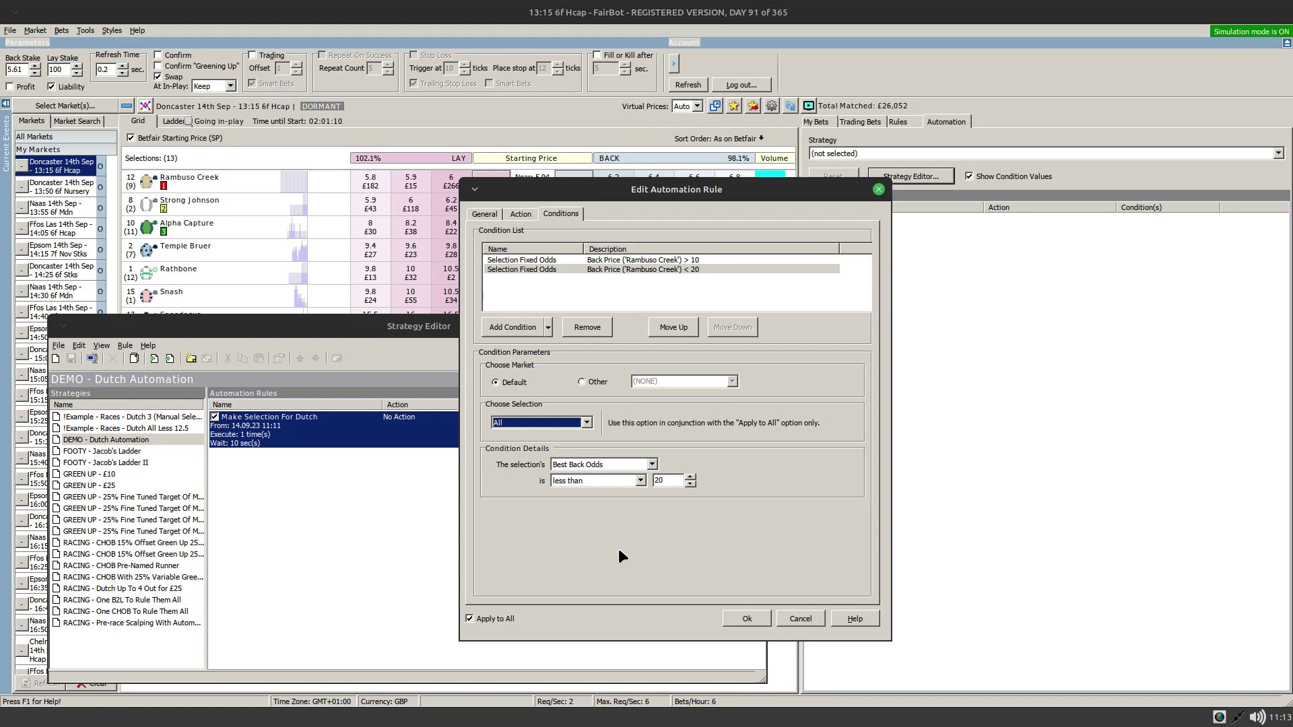
Step: Accept the rule with its two odds conditions and save the strategy
{"action": "left_click", "coordinate": [548, 326]}
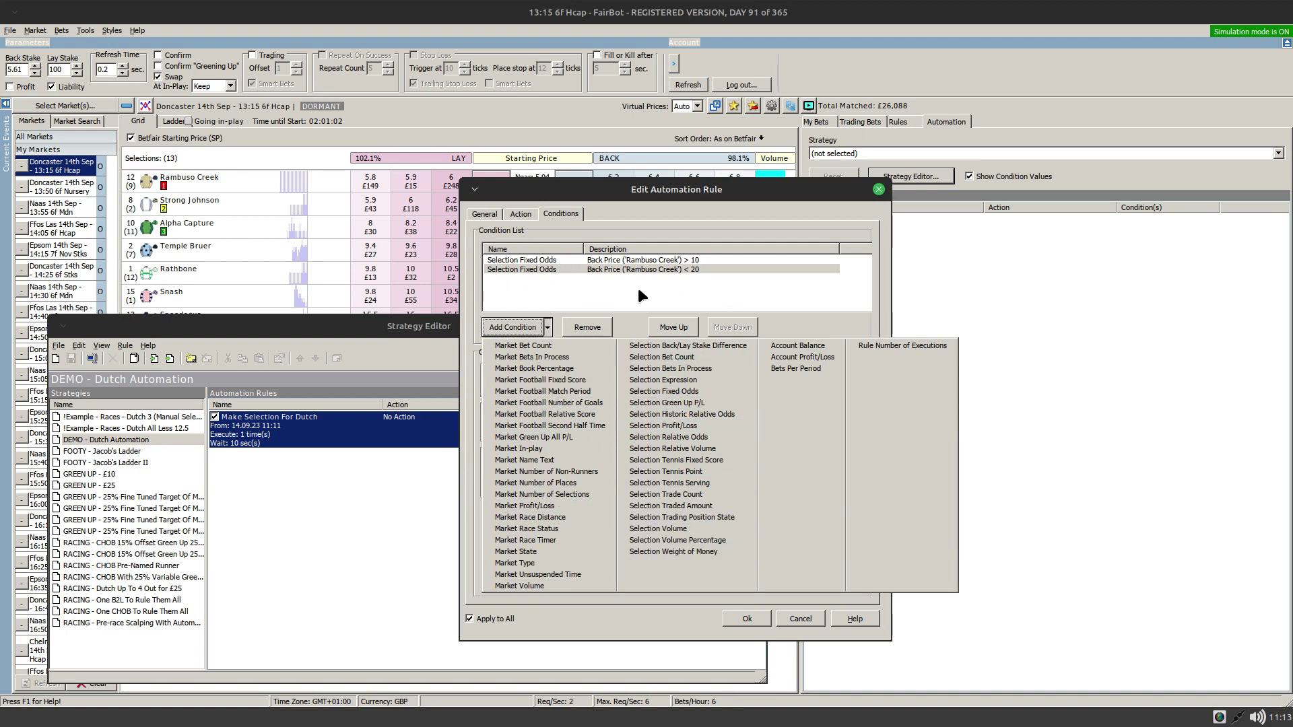
{"action": "left_click", "coordinate": [669, 281]}
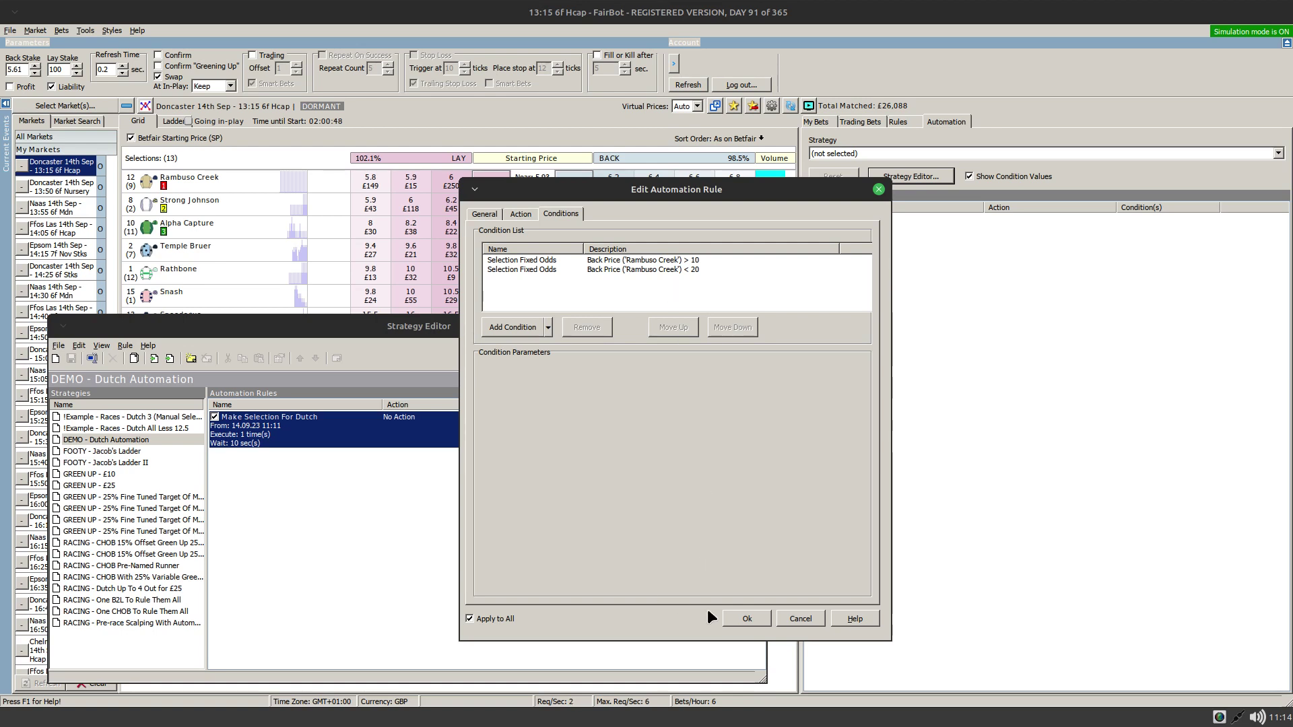
{"action": "left_click", "coordinate": [742, 618]}
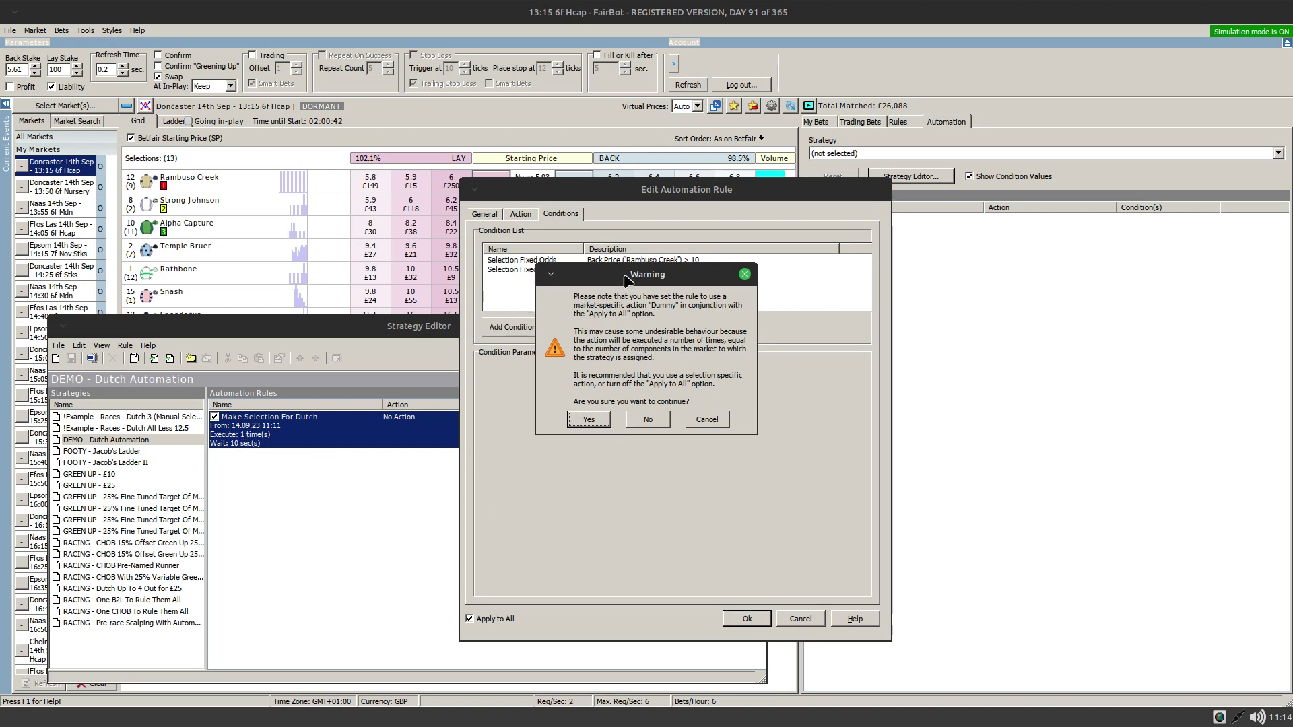
{"action": "left_click", "coordinate": [589, 419]}
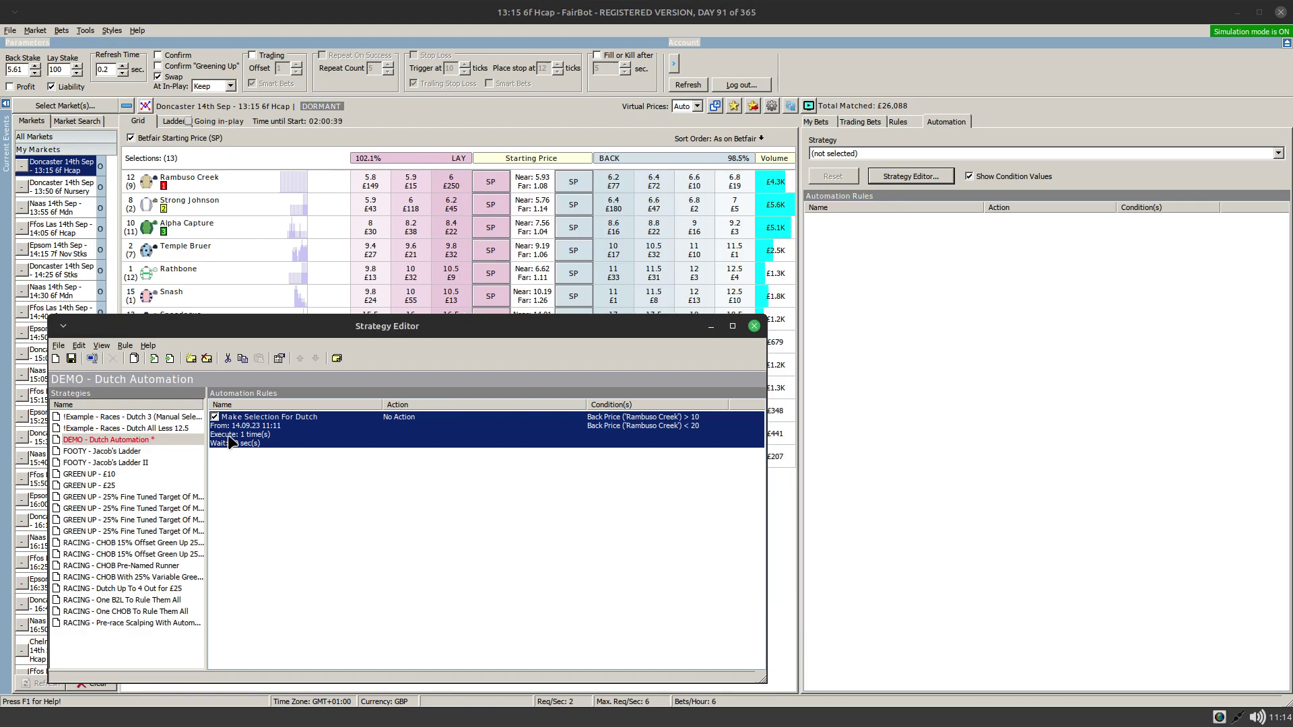
{"action": "left_click", "coordinate": [71, 358]}
Step: Test the DEMO - Dutch Automation strategy with its odds conditions on the Doncaster 13:15 market and reset it
{"action": "left_click", "coordinate": [882, 155]}
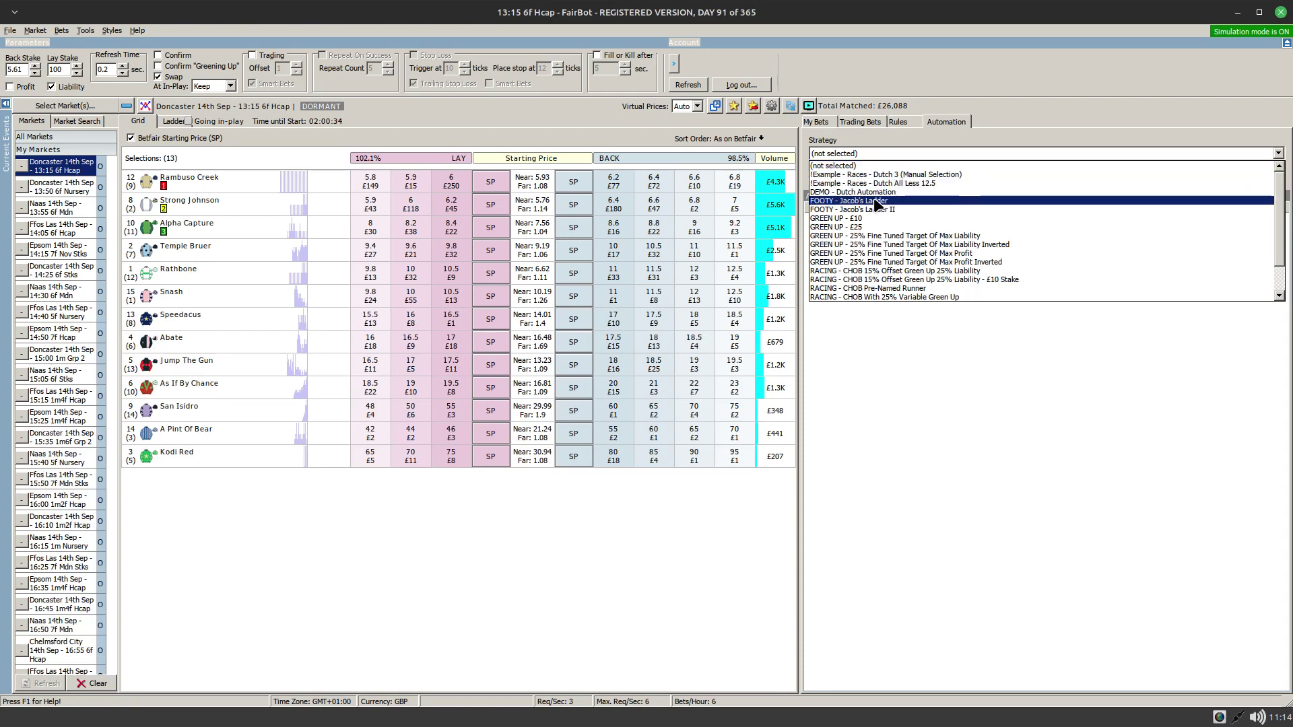
{"action": "left_click", "coordinate": [875, 193]}
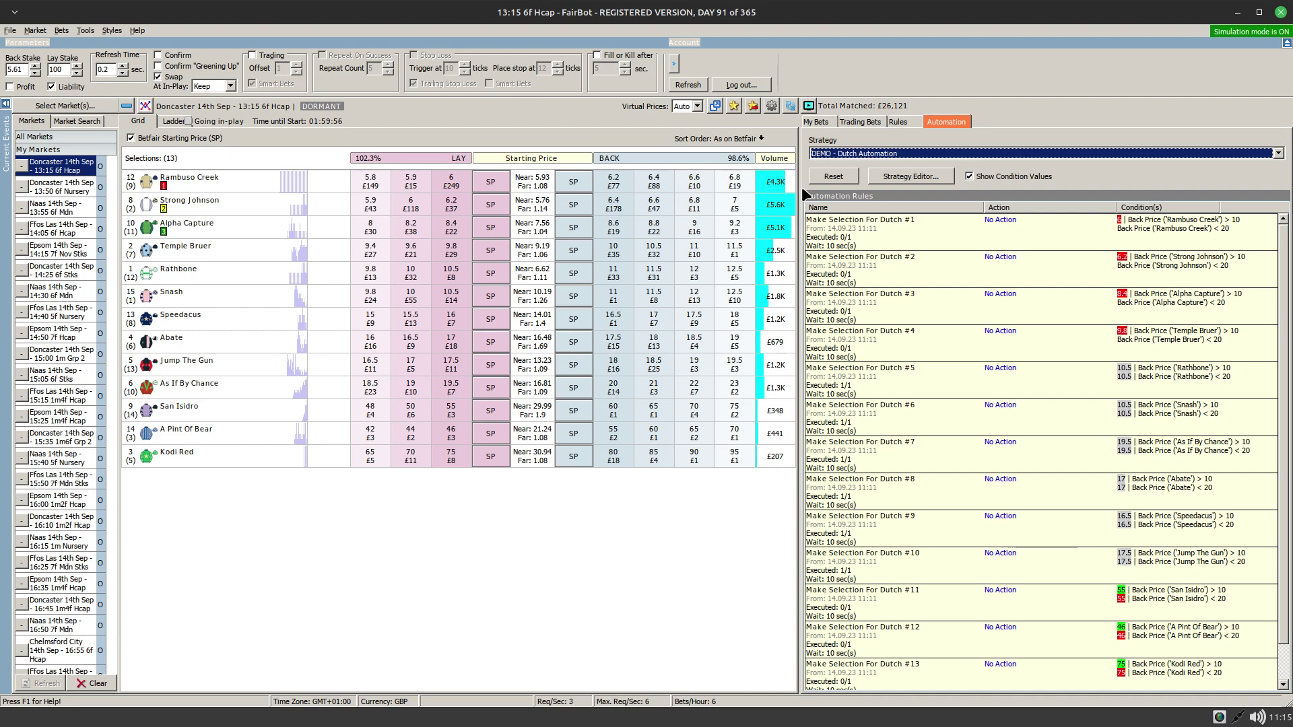
{"action": "left_click", "coordinate": [829, 180]}
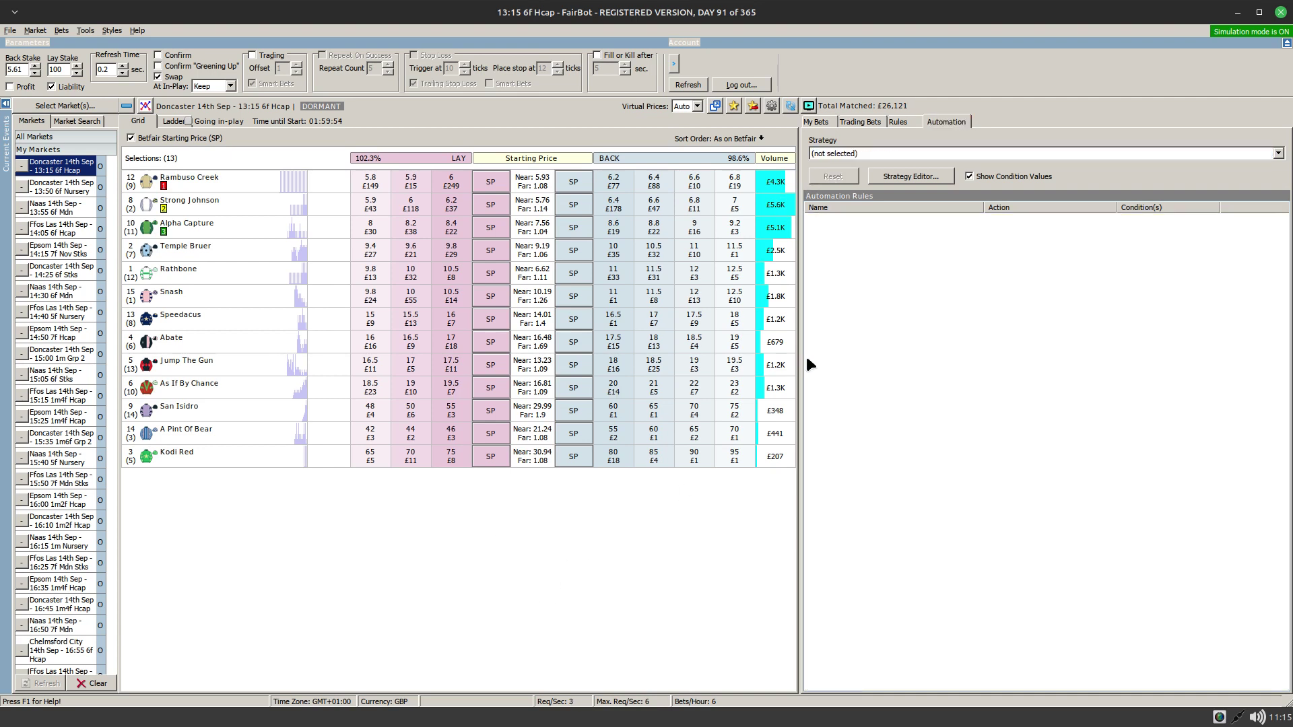
Step: Add a rule named "Dutch Qualifying Selections" to the DEMO - Dutch Automation strategy, starting at the current time
{"action": "left_click", "coordinate": [911, 177]}
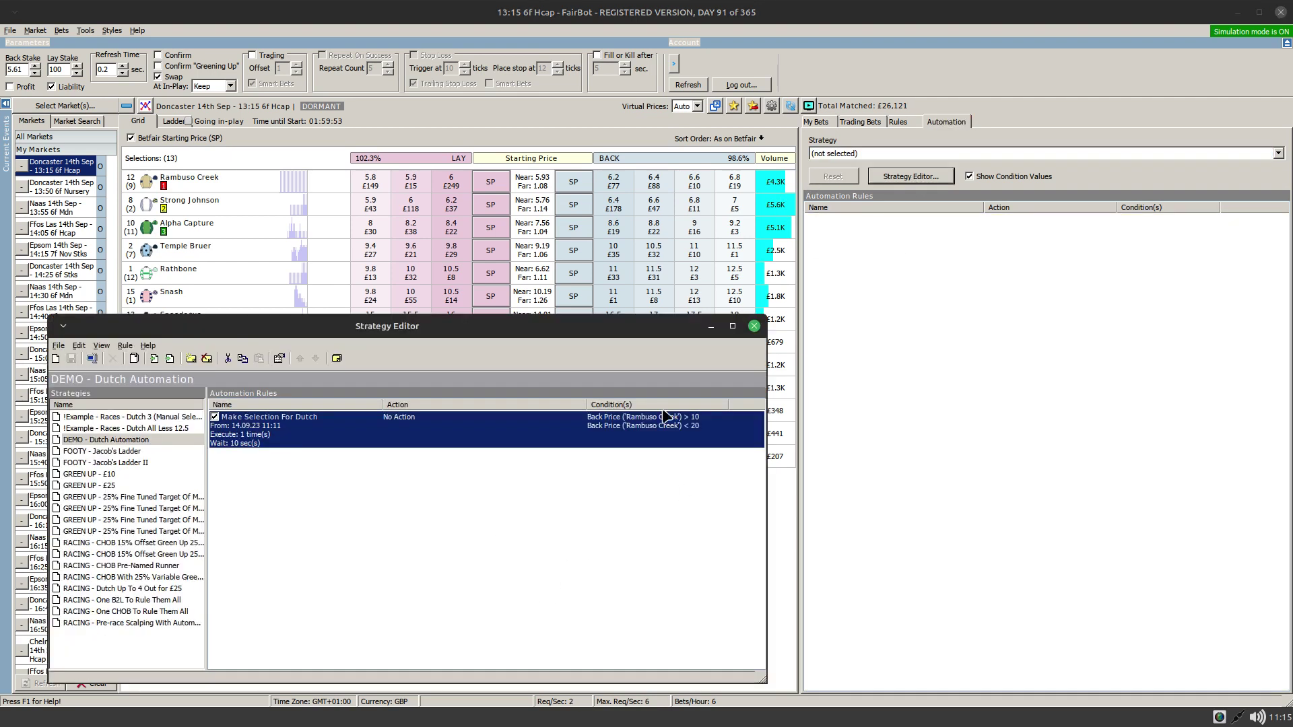
{"action": "right_click", "coordinate": [442, 495]}
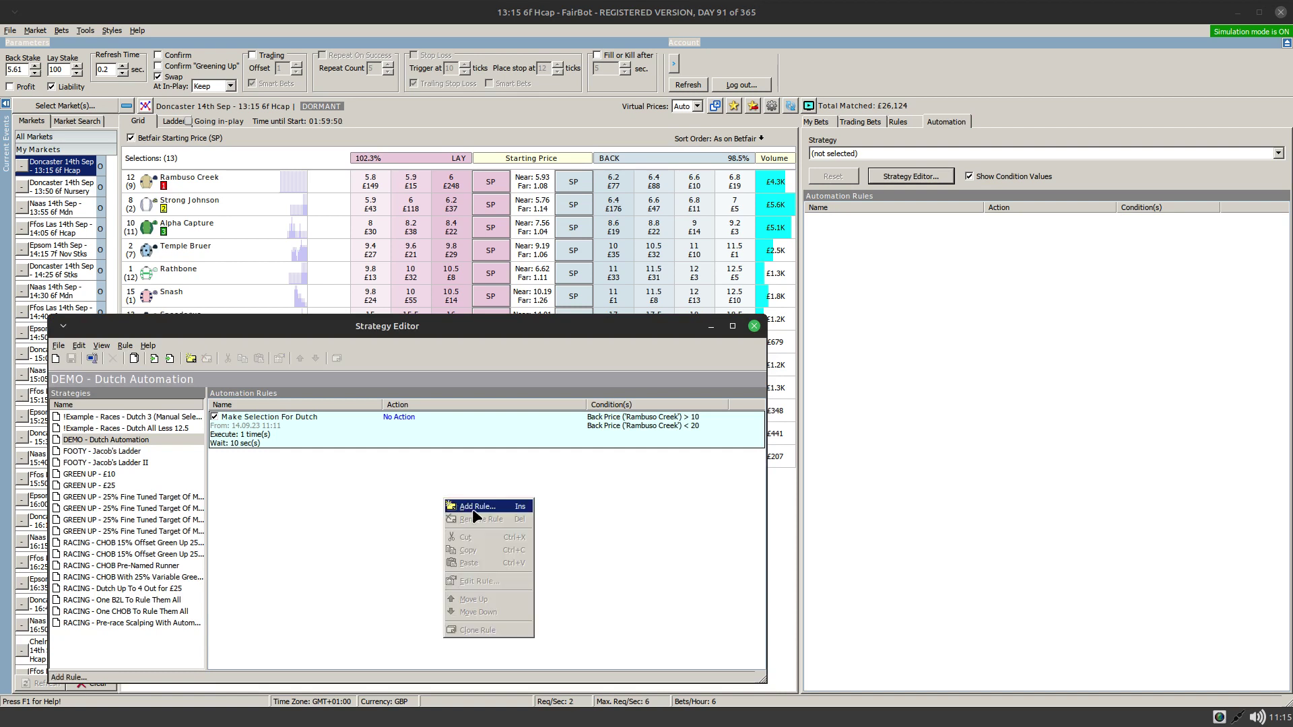
{"action": "left_click", "coordinate": [480, 506]}
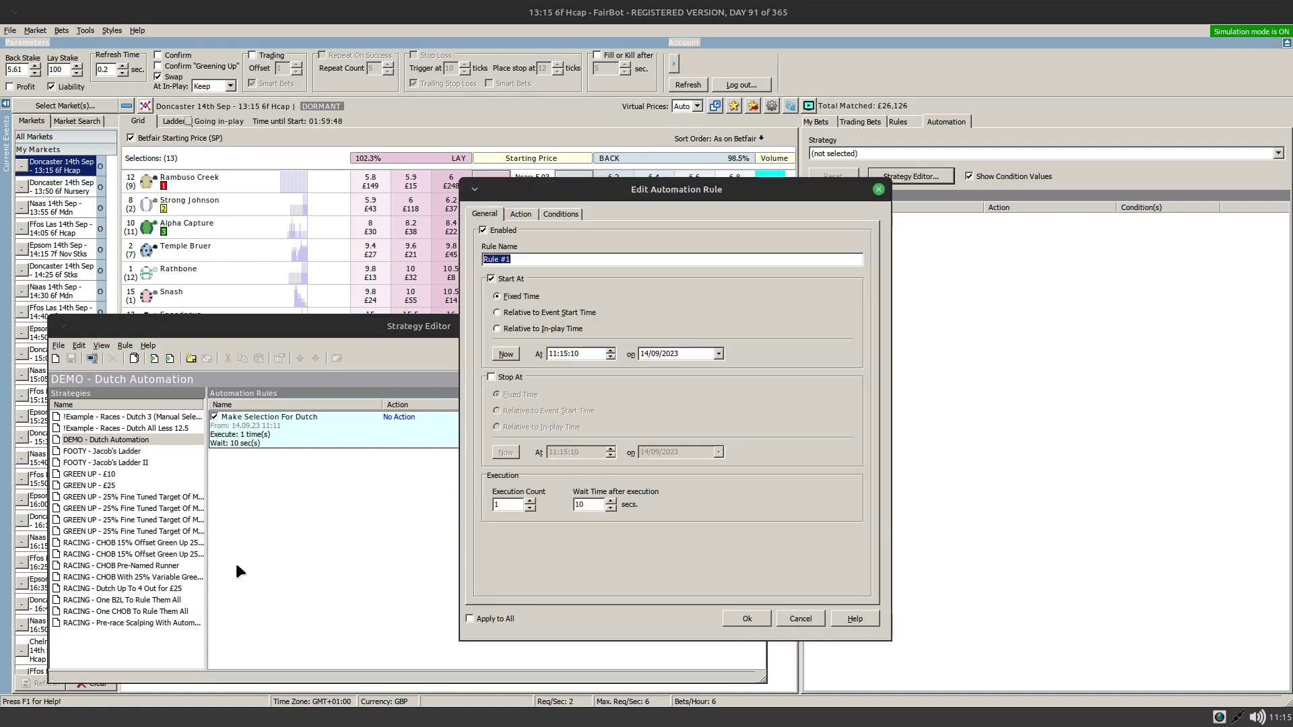
{"action": "type", "text": "Dutch Qualifying Selections"}
{"action": "left_click", "coordinate": [505, 353]}
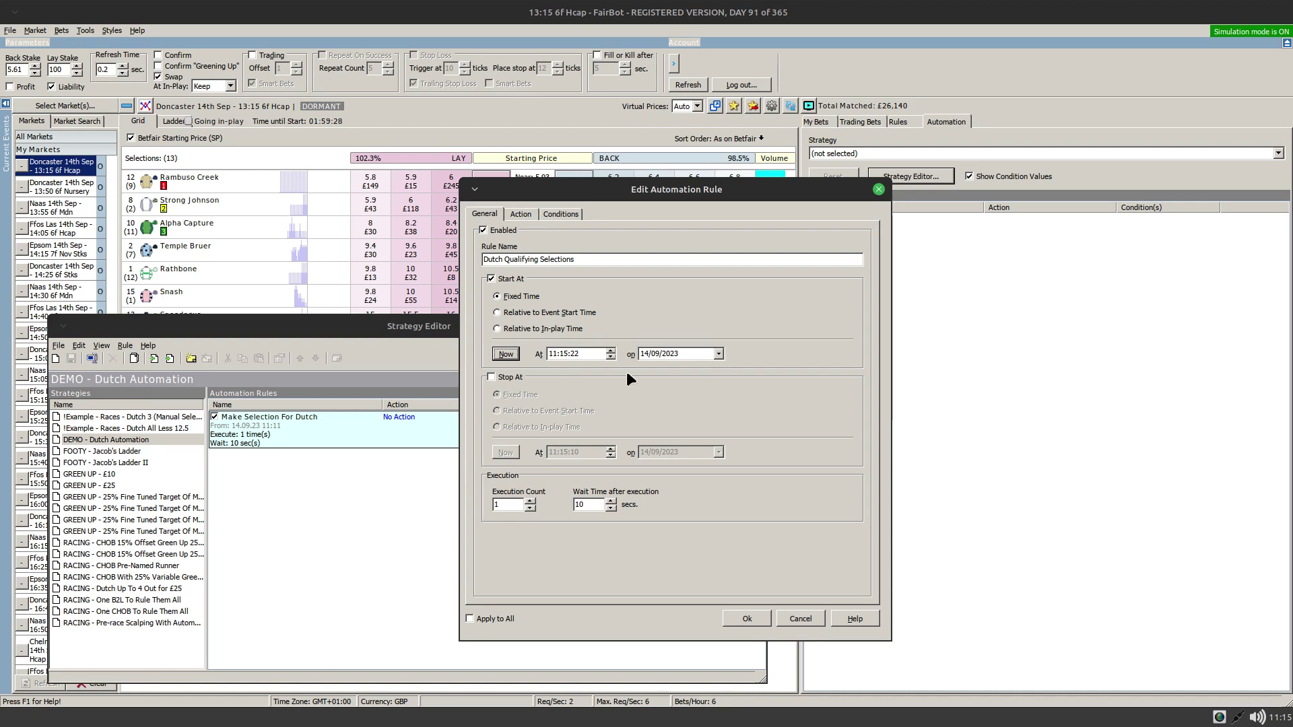
Step: Set the rule's action to Dutching with a fixed available stake of 100
{"action": "left_click", "coordinate": [522, 213]}
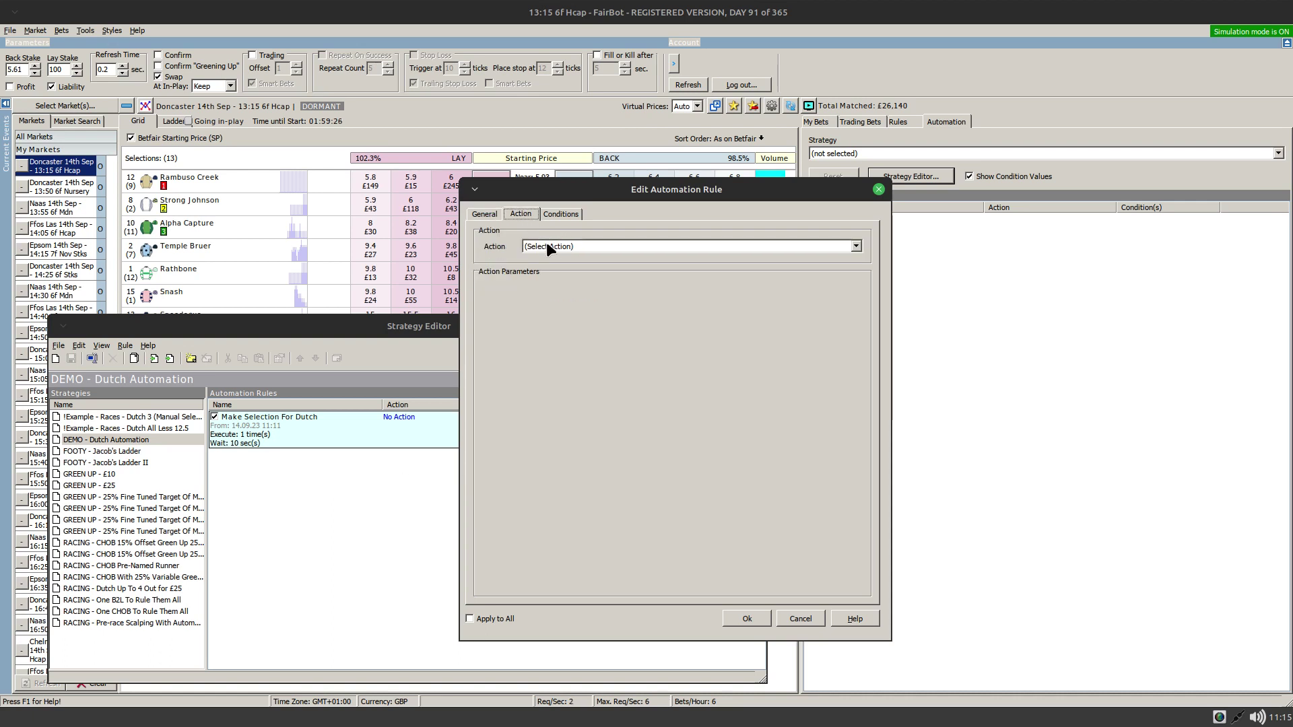
{"action": "left_click", "coordinate": [547, 246]}
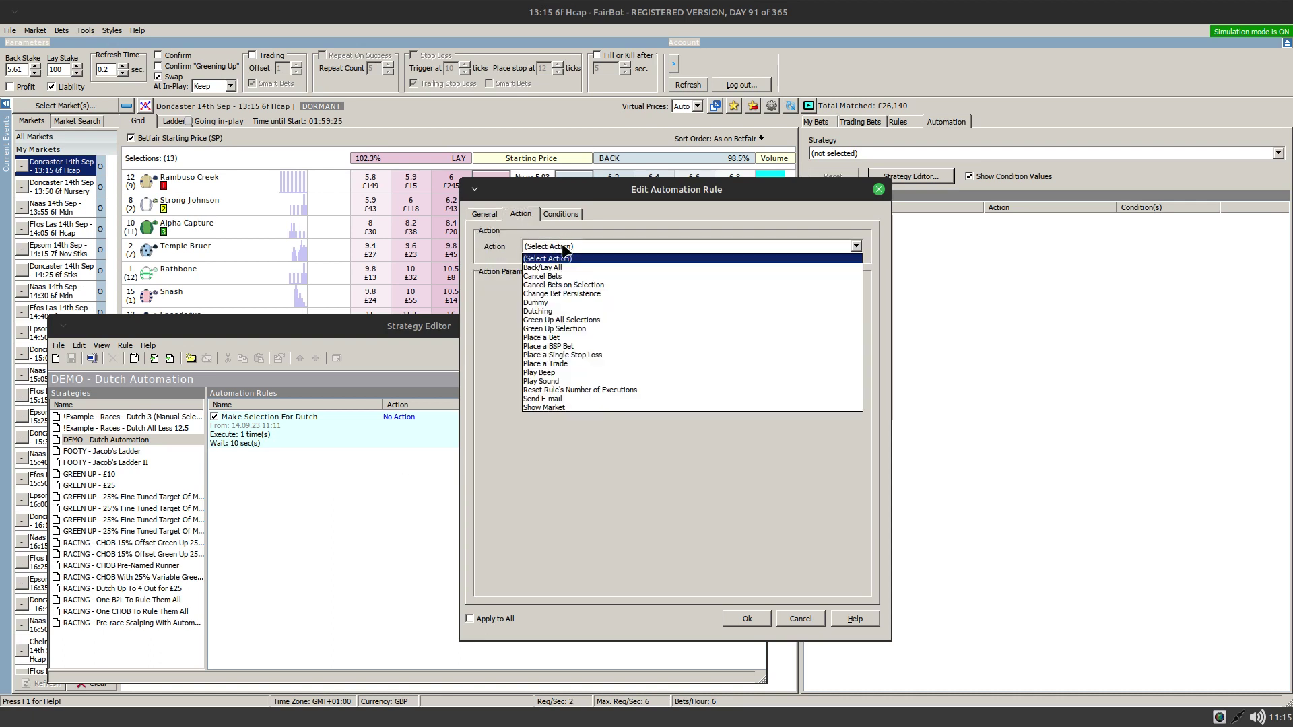
{"action": "left_click", "coordinate": [559, 311]}
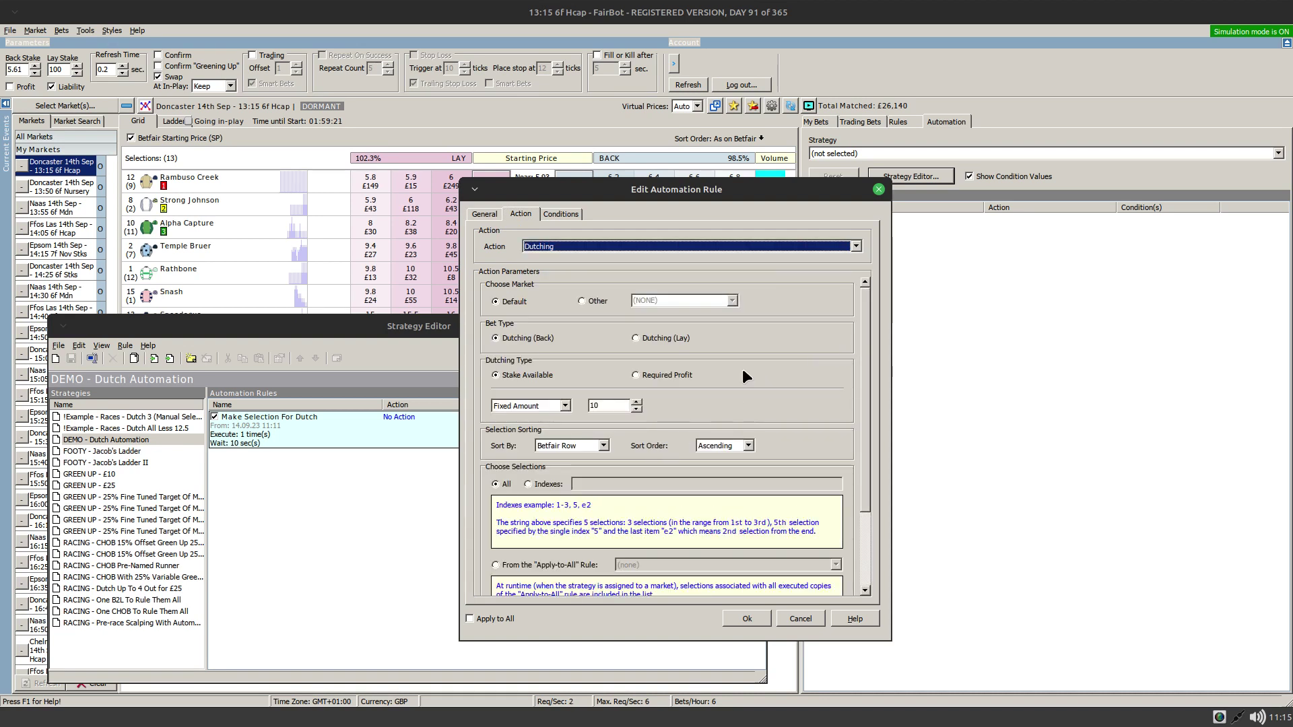
{"action": "left_click", "coordinate": [604, 405]}
{"action": "key", "text": "BackSpace"}
{"action": "key", "text": "BackSpace"}
{"action": "type", "text": "100"}
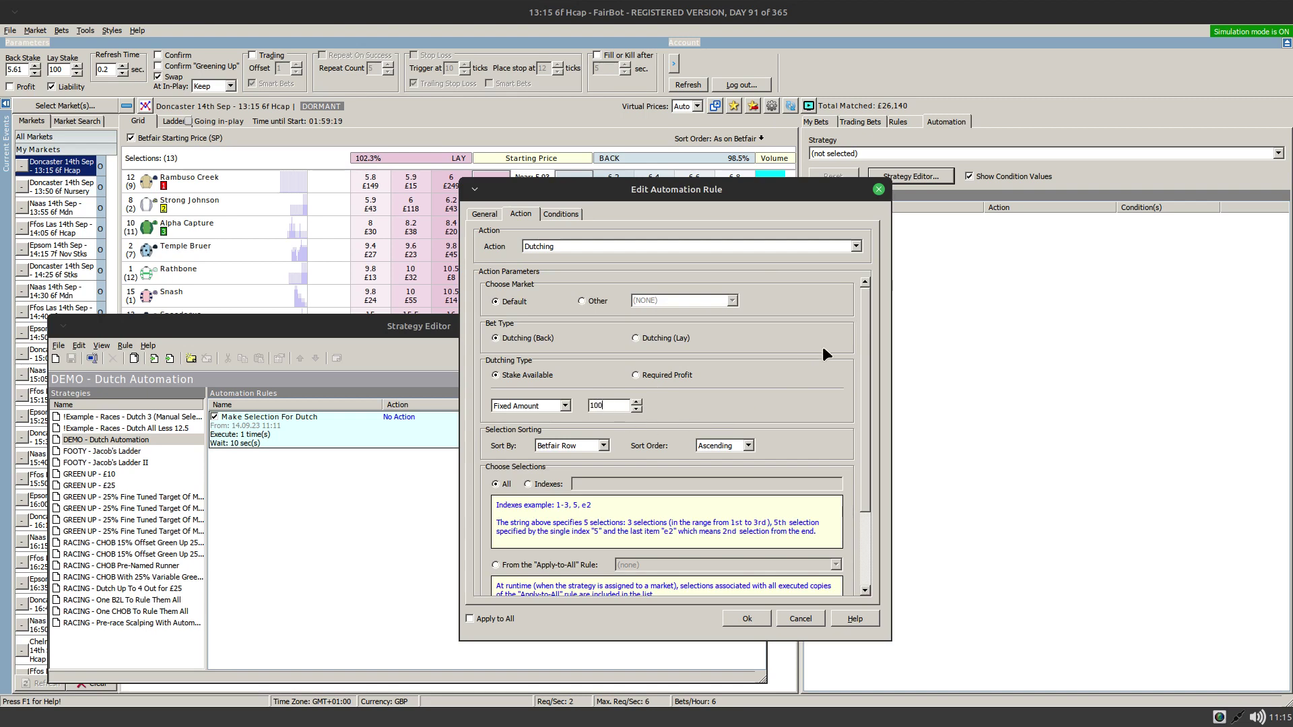
Step: Make the dutching action take its selections from the "Make Selection For Dutch" Apply-to-All rule
{"action": "left_click_drag", "start_coordinate": [865, 329], "coordinate": [862, 429]}
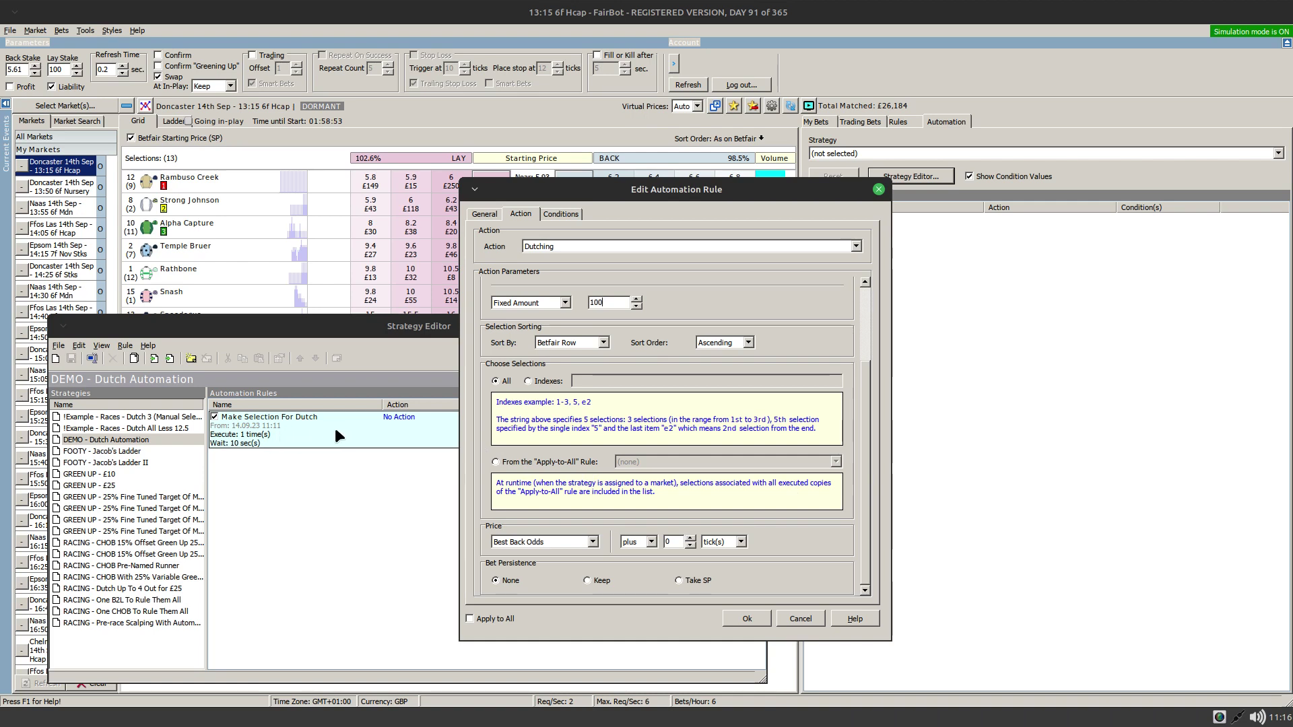
{"action": "left_click", "coordinate": [496, 462]}
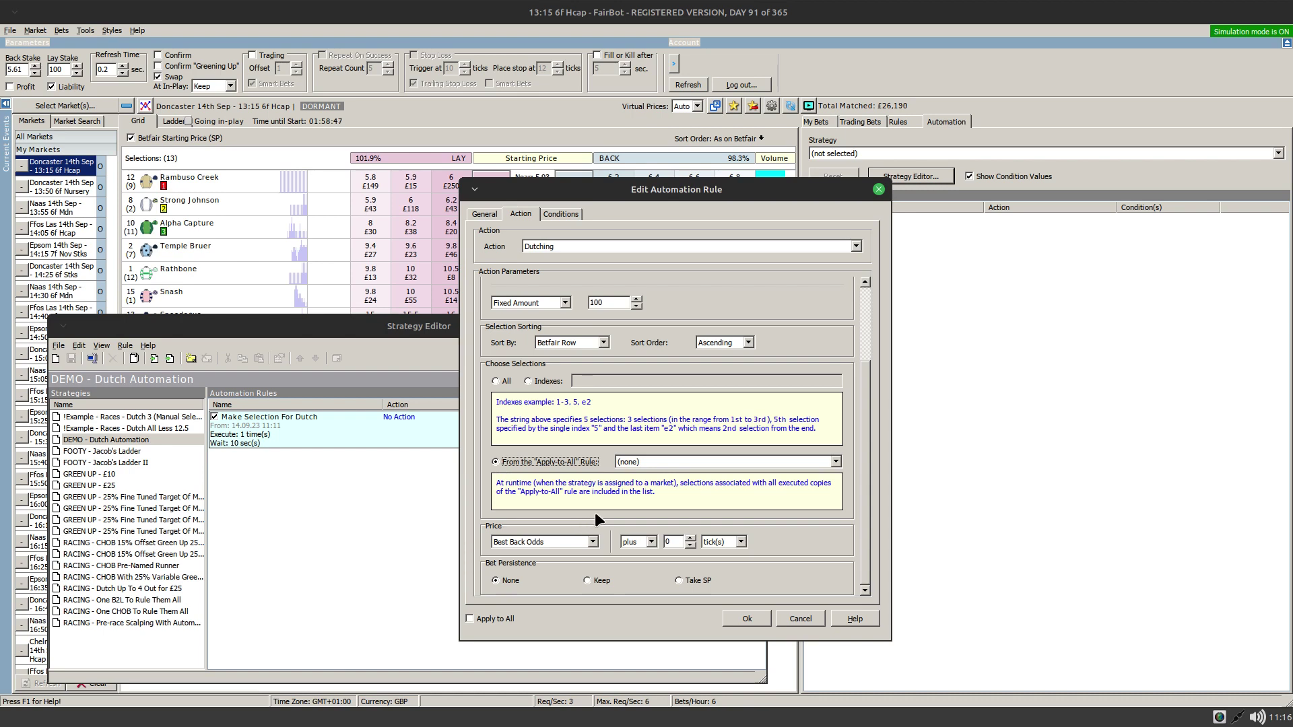
{"action": "left_click", "coordinate": [660, 462]}
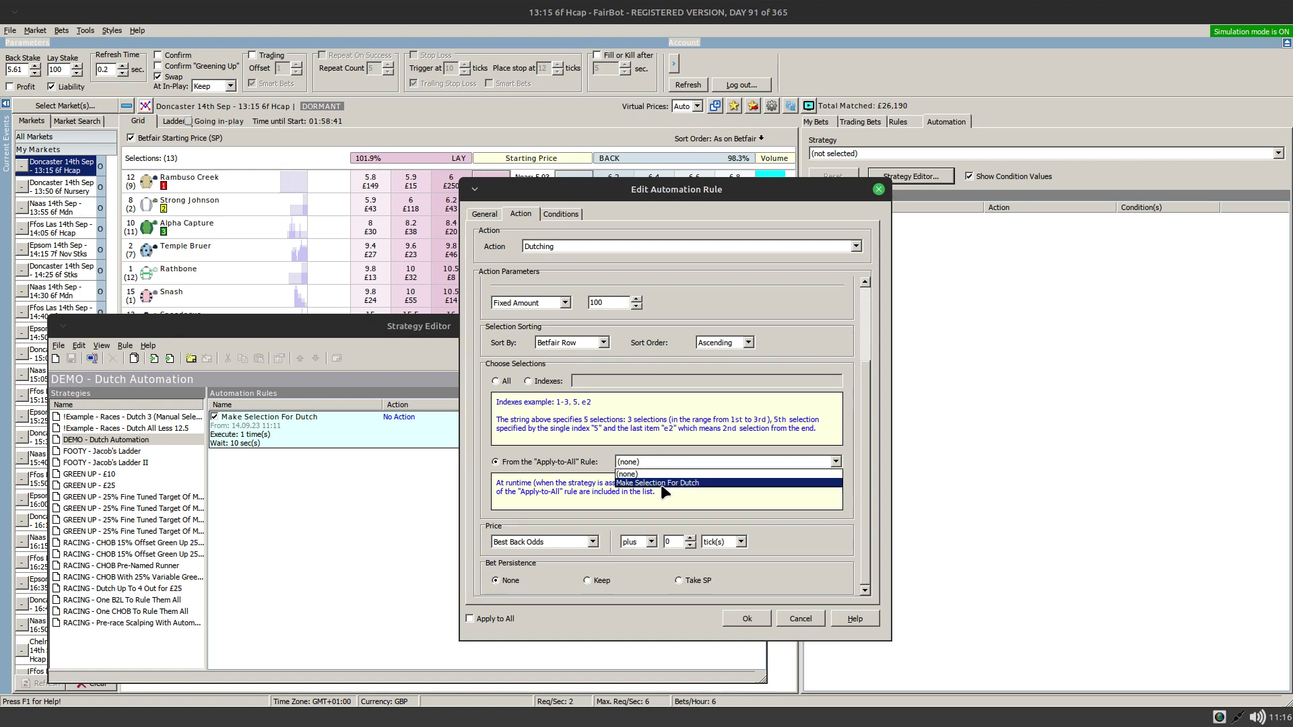
{"action": "left_click", "coordinate": [660, 484]}
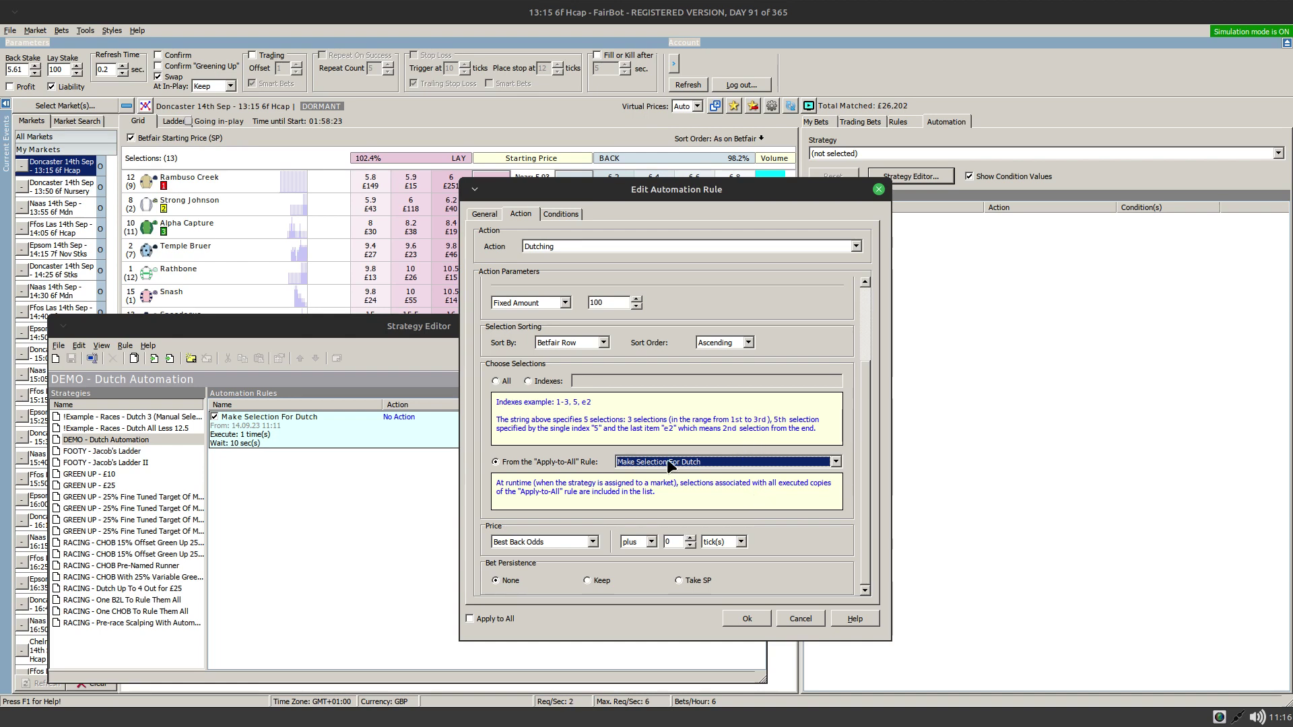
Step: Set the dutching price to Best Back Odds plus 4 ticks, then accept the rule and save the strategy
{"action": "left_click", "coordinate": [690, 537]}
{"action": "left_click", "coordinate": [690, 537]}
{"action": "left_click", "coordinate": [689, 536]}
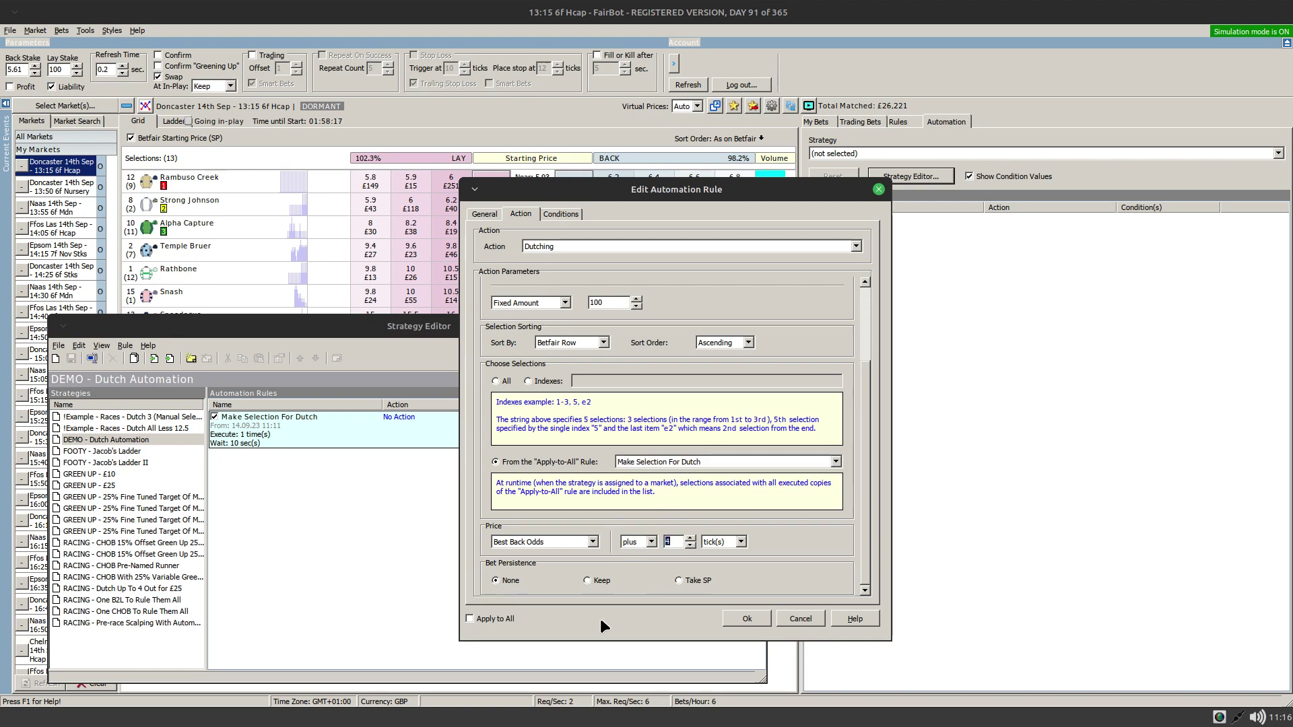
{"action": "left_click", "coordinate": [747, 619]}
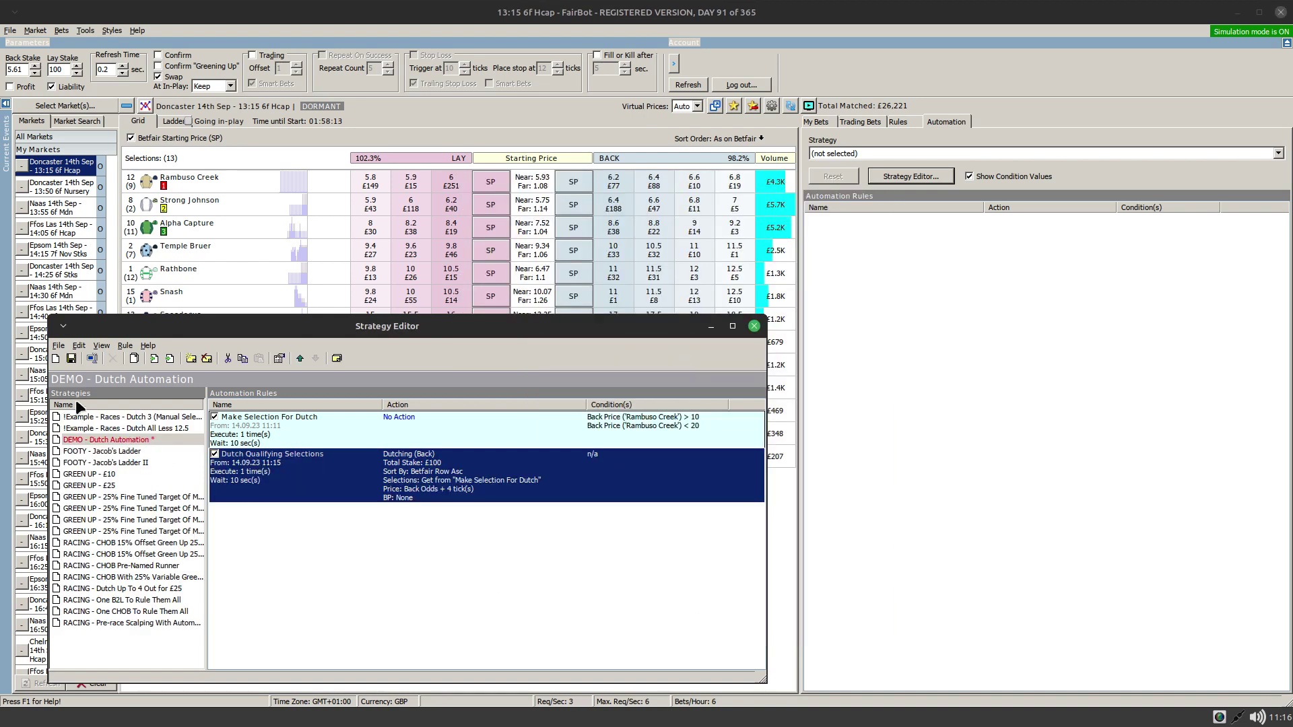
{"action": "left_click", "coordinate": [71, 358]}
{"action": "key", "text": "alt+F4"}
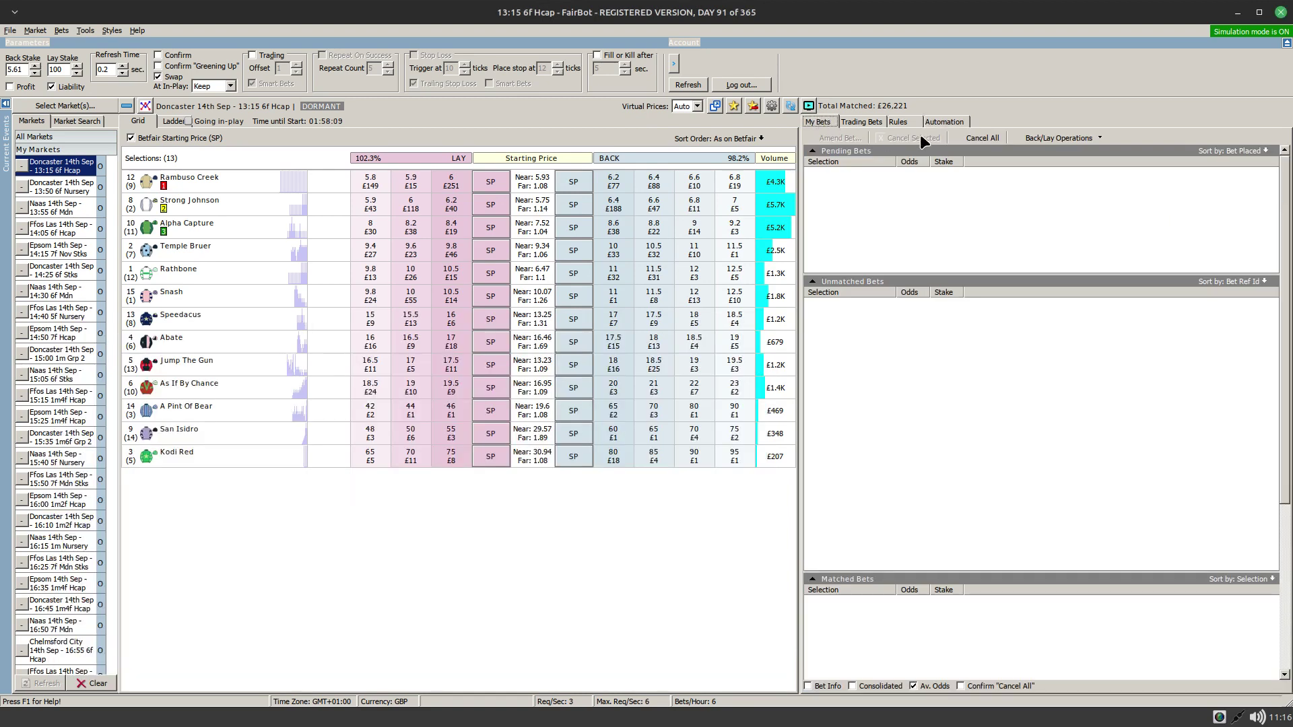
Step: Apply the DEMO - Dutch Automation strategy to the Doncaster 13:15 market and check the dutching bets it places
{"action": "left_click", "coordinate": [943, 122]}
{"action": "left_click", "coordinate": [940, 153]}
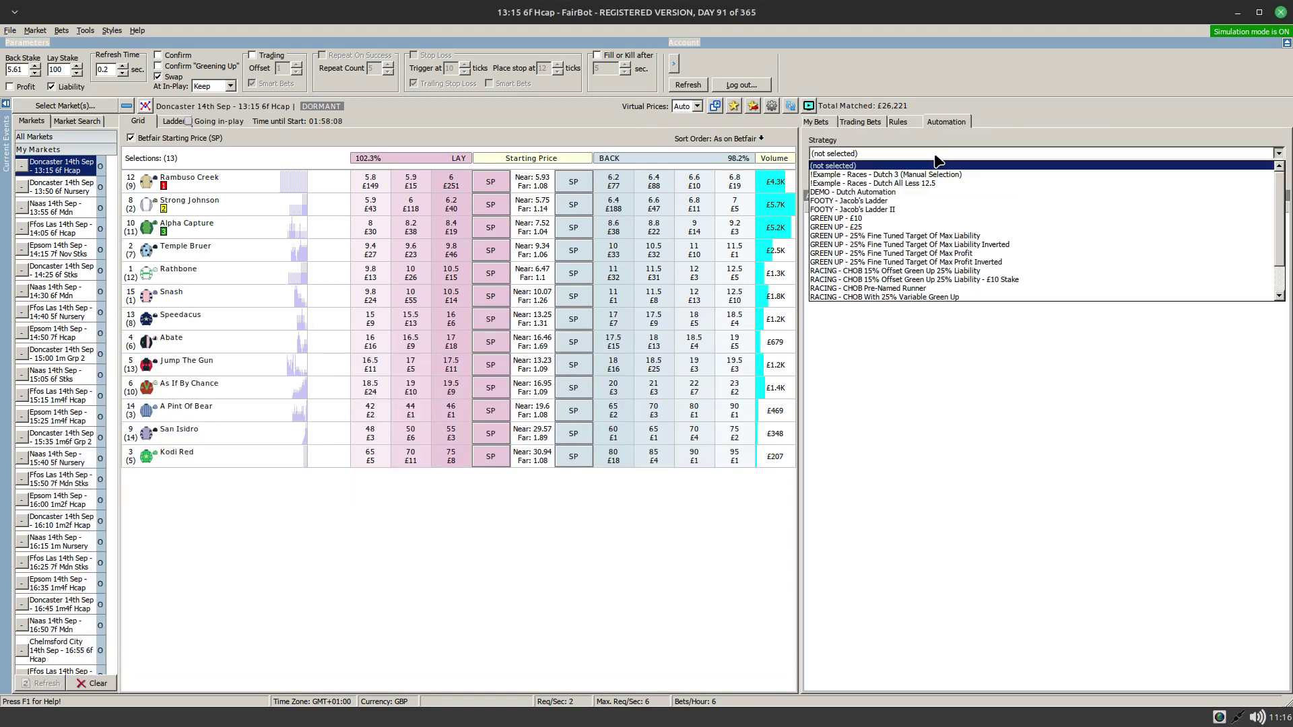
{"action": "left_click", "coordinate": [874, 193]}
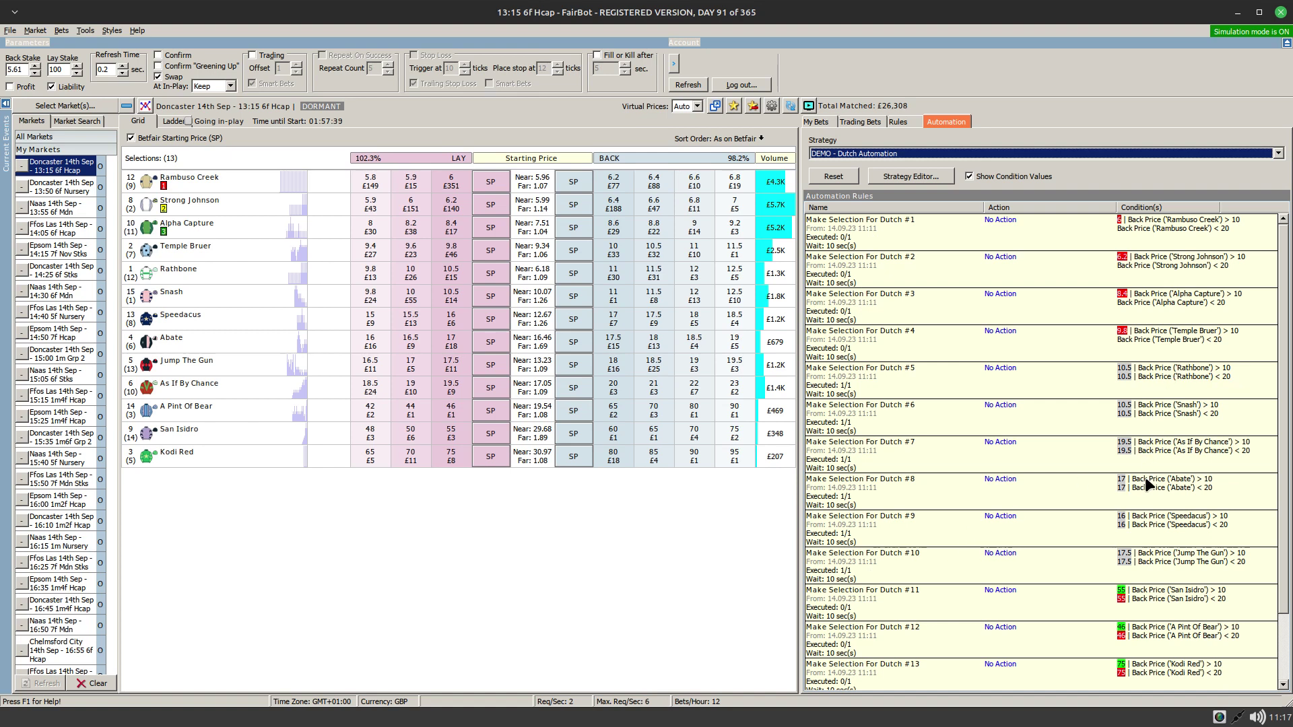
{"action": "left_click", "coordinate": [826, 120]}
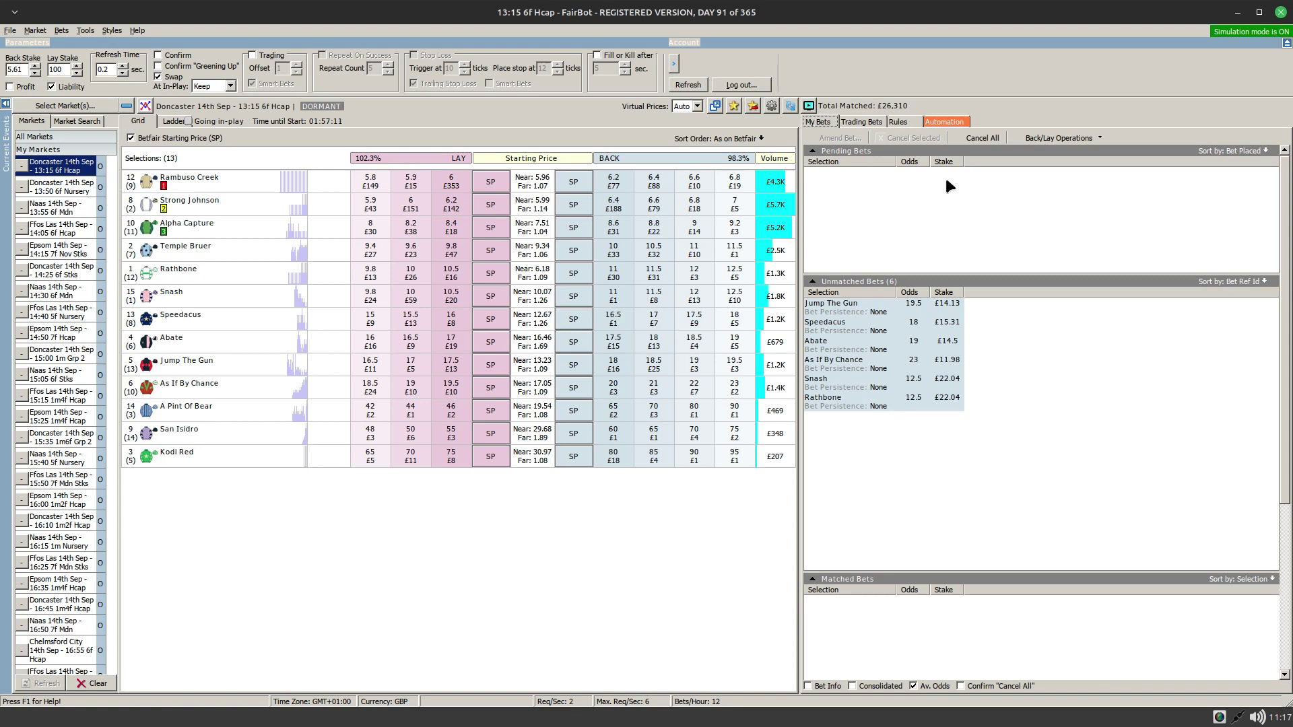
Step: Cancel all test bets on the Doncaster 13:15 market and reset its automation strategy
{"action": "left_click", "coordinate": [982, 136]}
{"action": "left_click", "coordinate": [939, 121]}
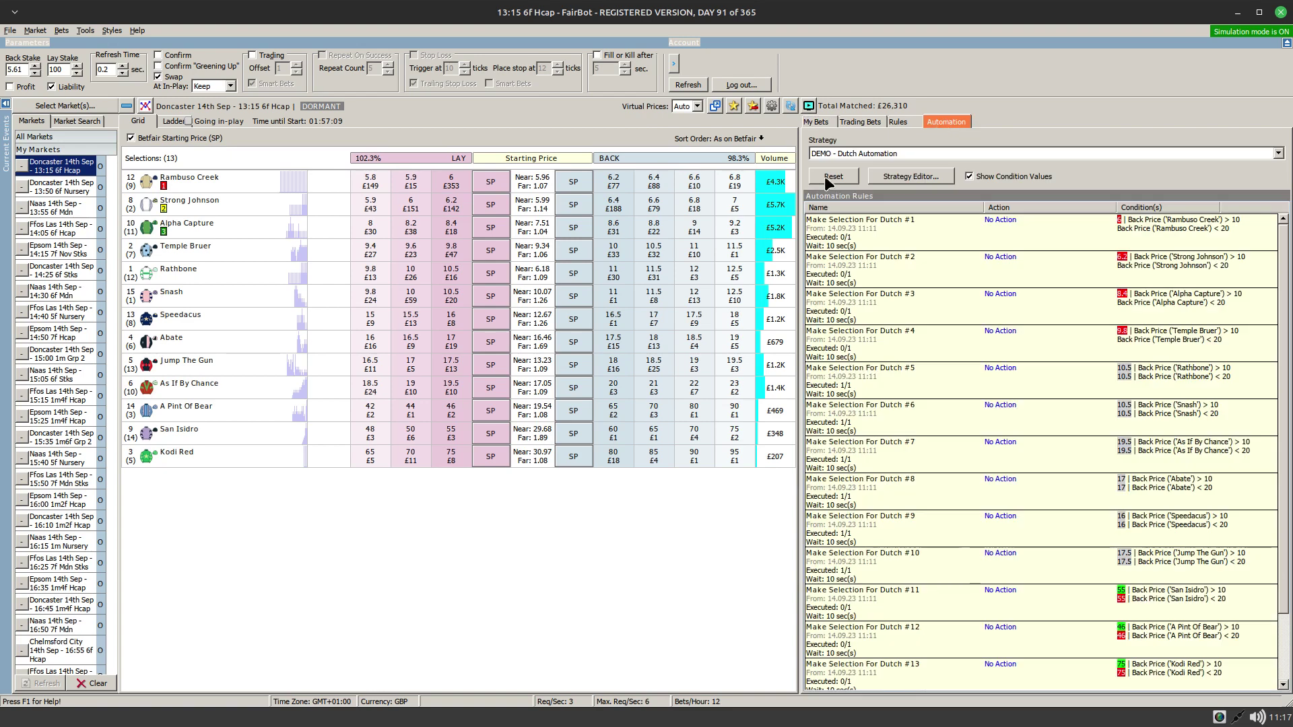
{"action": "left_click", "coordinate": [819, 122]}
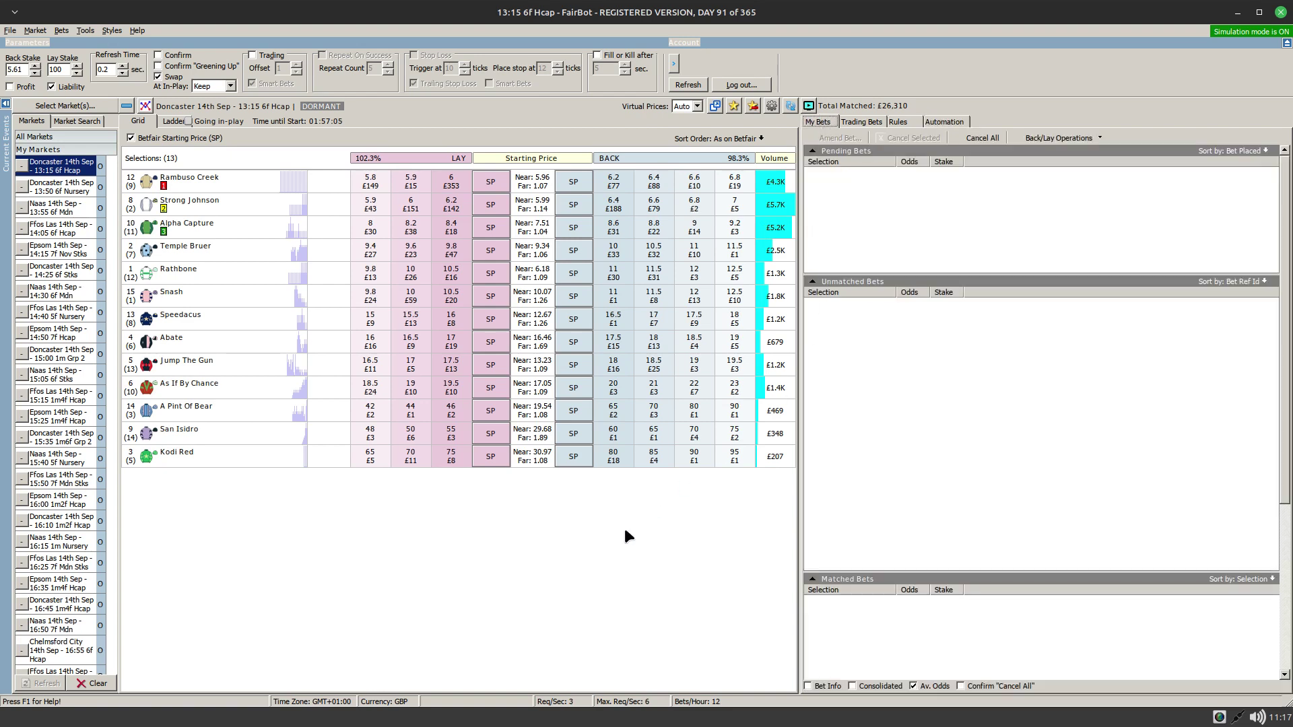
{"action": "left_click", "coordinate": [936, 123]}
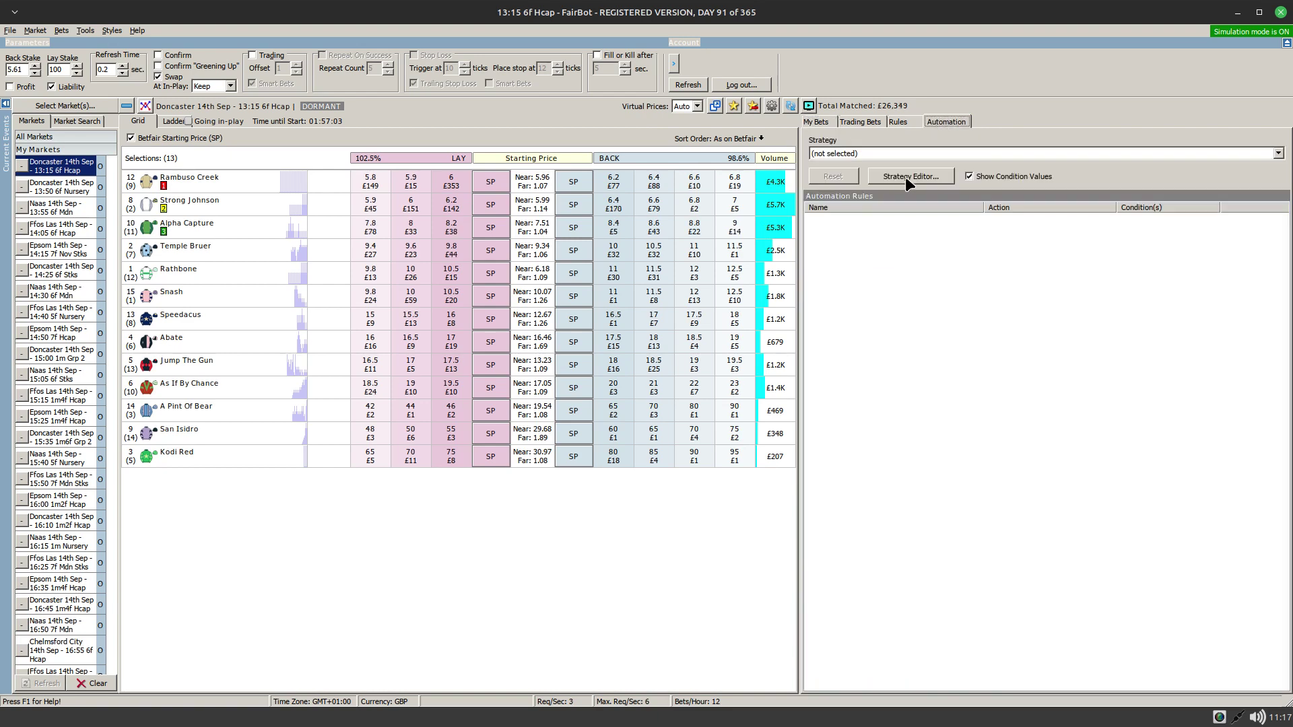
Step: Reopen the "Dutch Qualifying Selections" rule in the strategy editor and add a Market Book Percentage condition
{"action": "left_click", "coordinate": [904, 176]}
{"action": "left_click", "coordinate": [405, 597]}
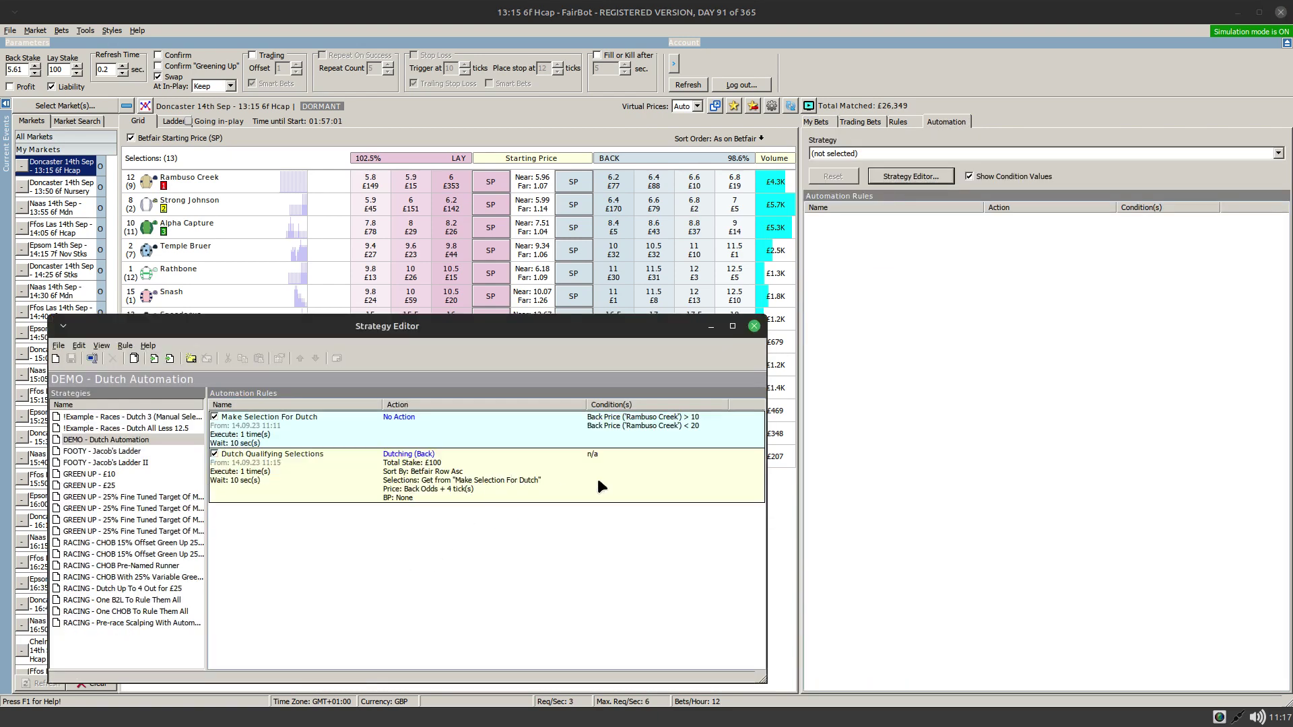
{"action": "double_click", "coordinate": [462, 475]}
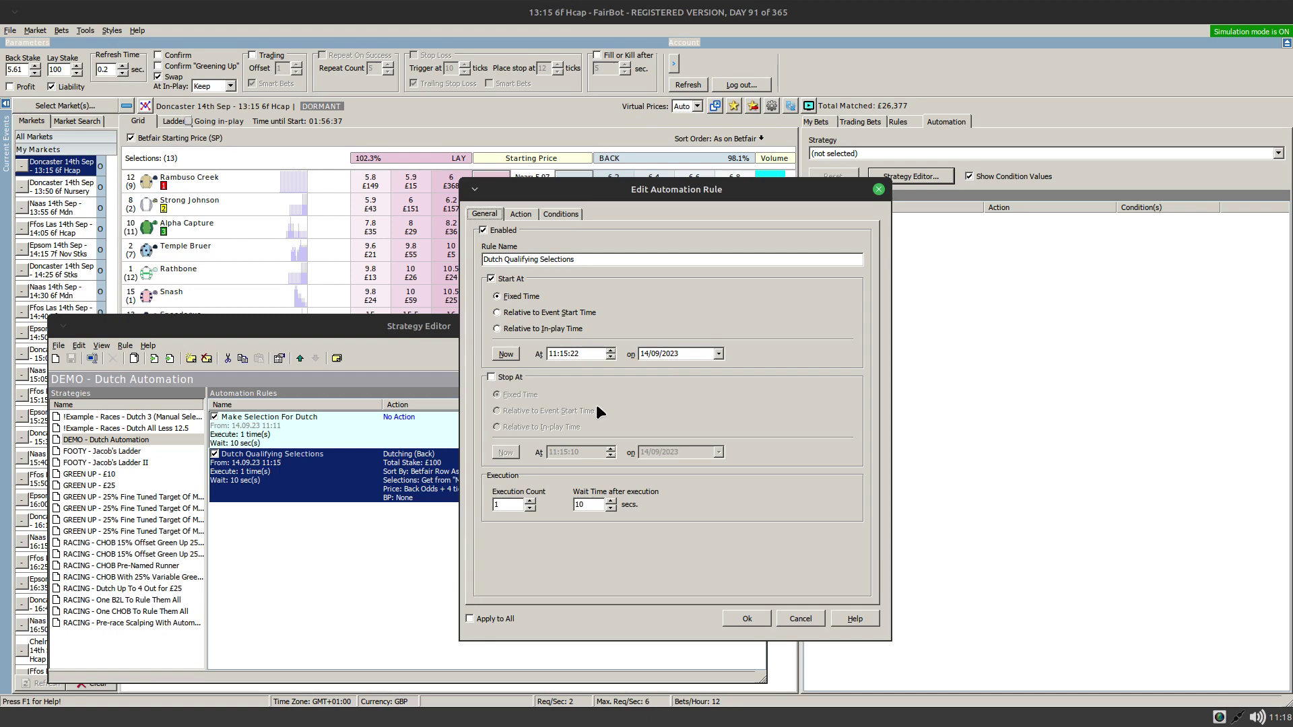
{"action": "left_click", "coordinate": [559, 215]}
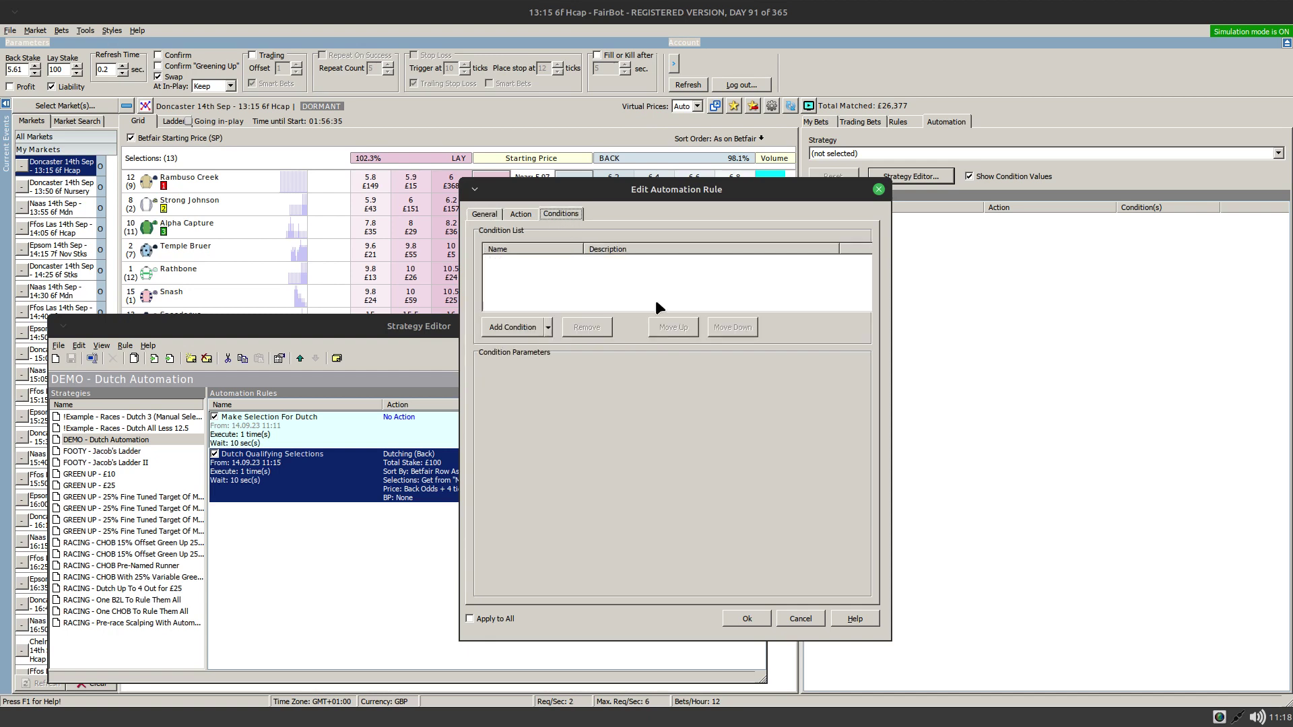
{"action": "left_click", "coordinate": [547, 326]}
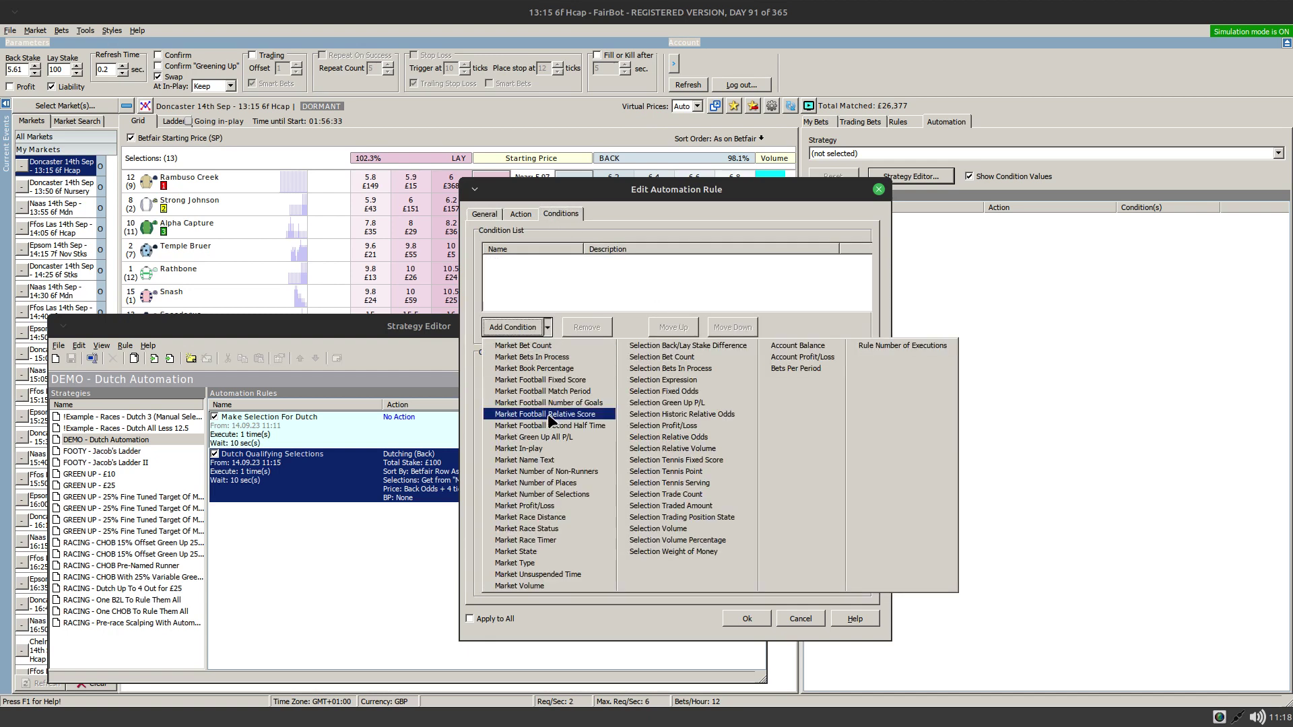
{"action": "left_click", "coordinate": [542, 370]}
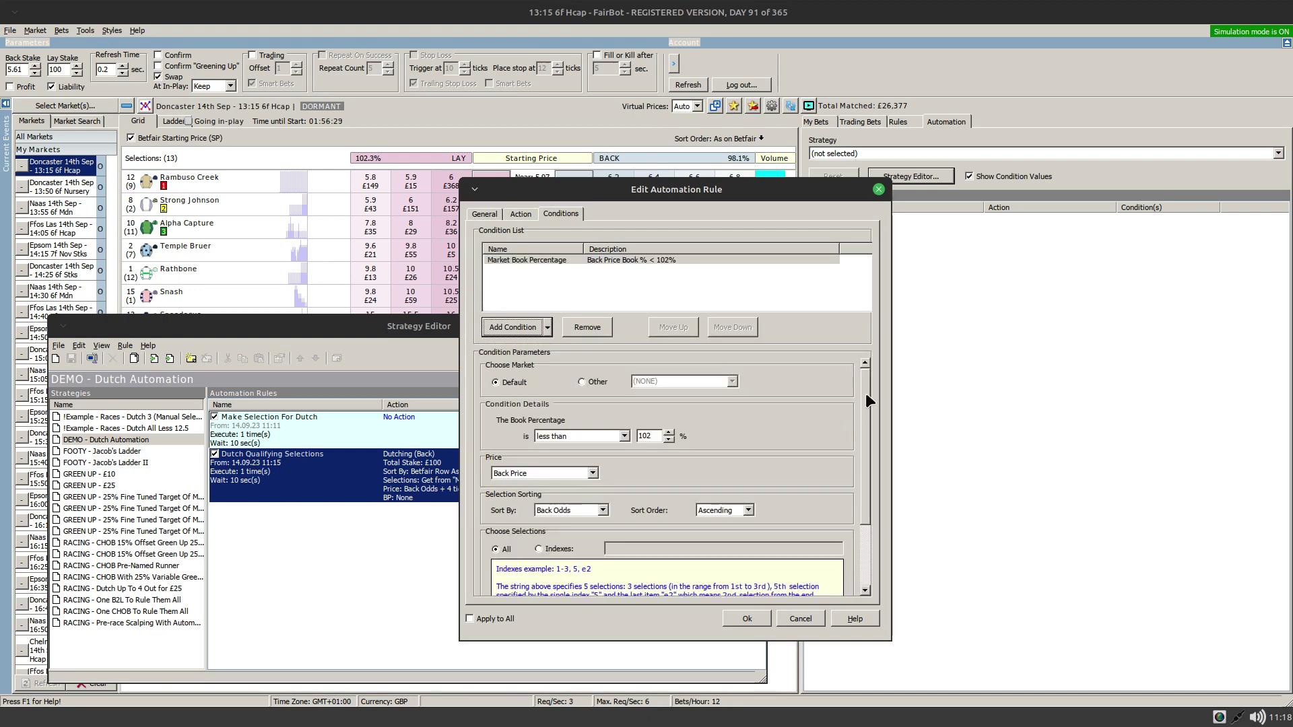
Step: Make the book percentage condition use the selections from the "Make Selection For Dutch" Apply-to-All rule
{"action": "scroll", "coordinate": [865, 394], "scroll_direction": "down", "scroll_amount": 3}
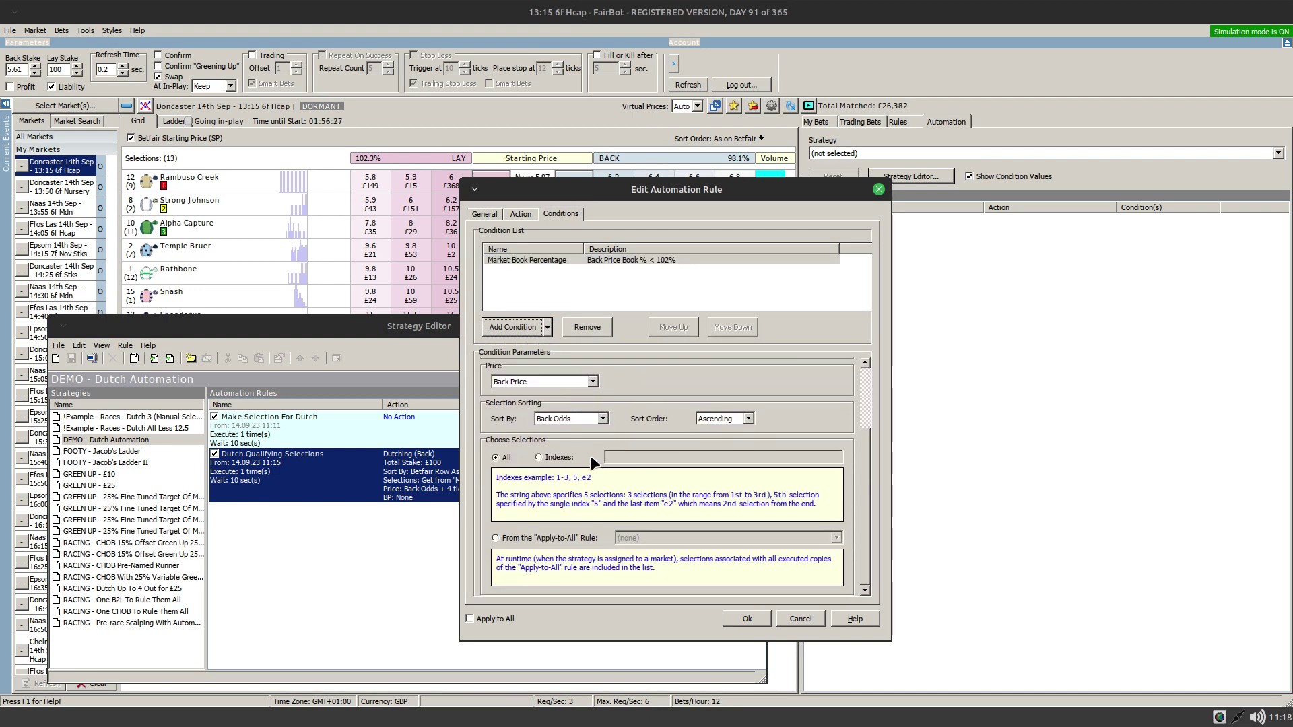
{"action": "left_click", "coordinate": [511, 541]}
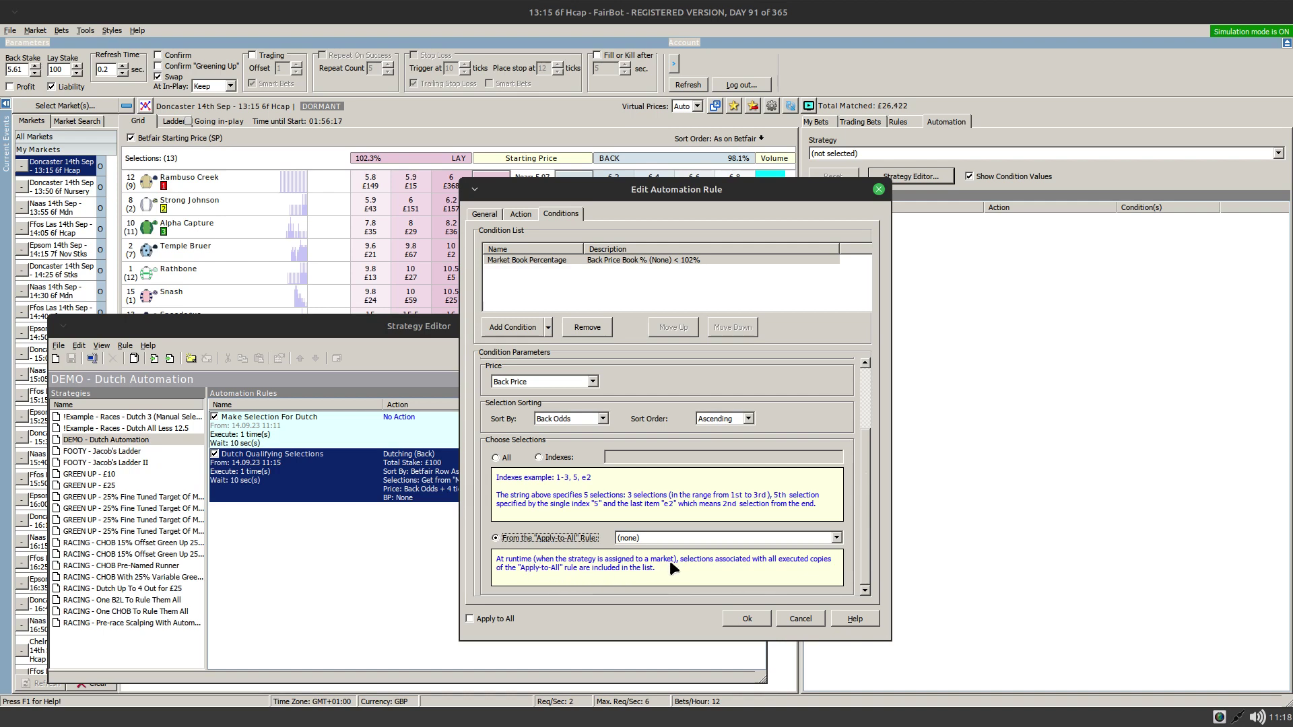
{"action": "left_click", "coordinate": [655, 537]}
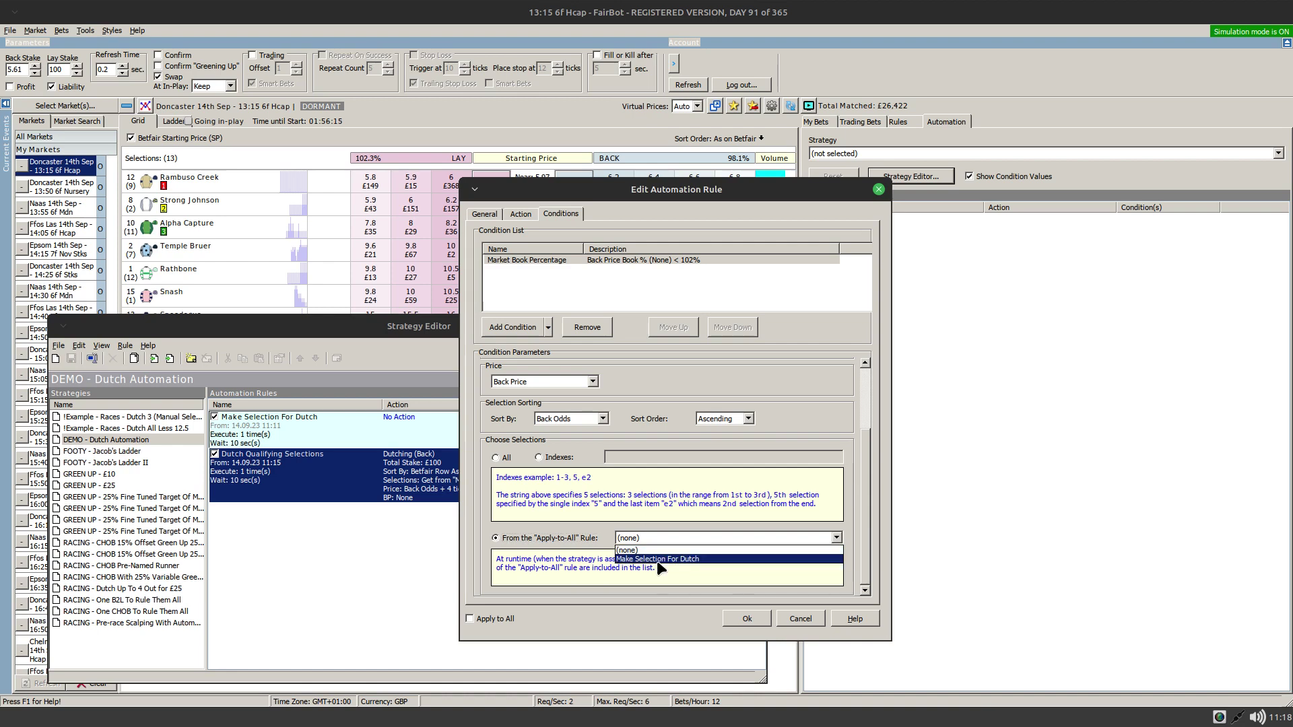
{"action": "left_click", "coordinate": [656, 560]}
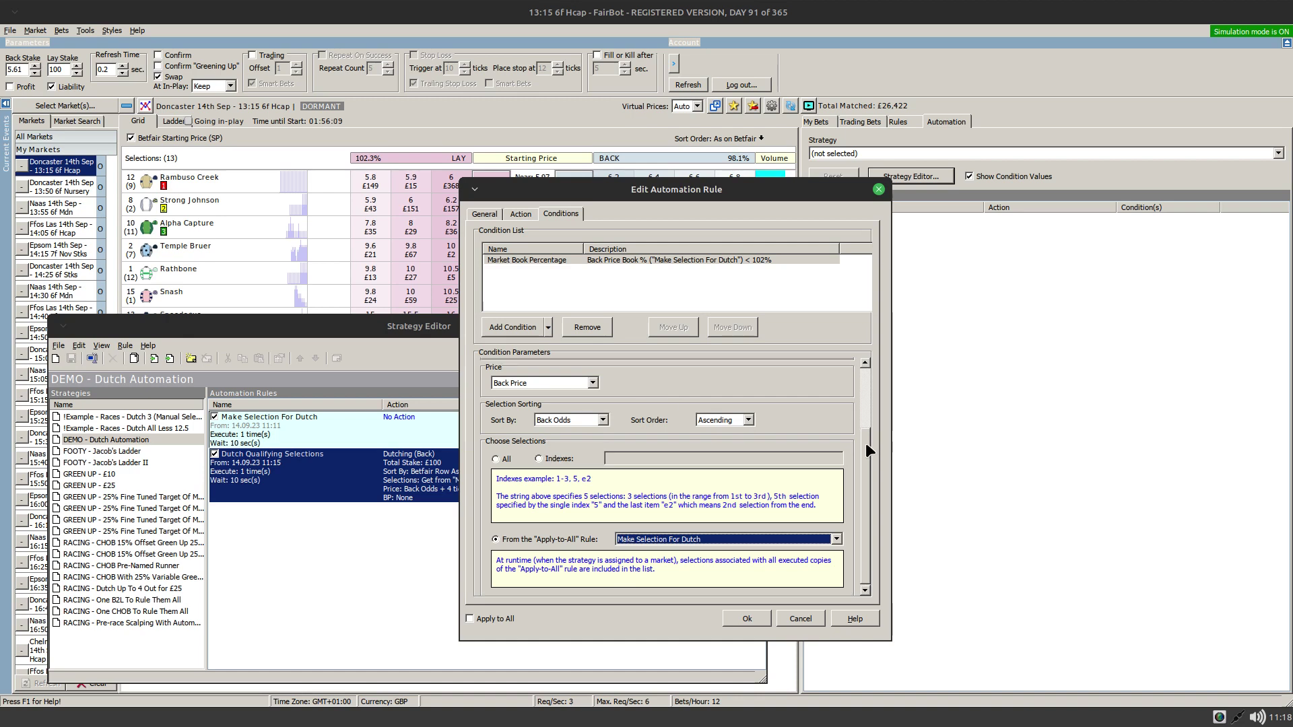
Step: Set the condition's book percentage limit to less than 80%, then accept the rule and save the strategy
{"action": "left_click_drag", "start_coordinate": [866, 442], "coordinate": [873, 374]}
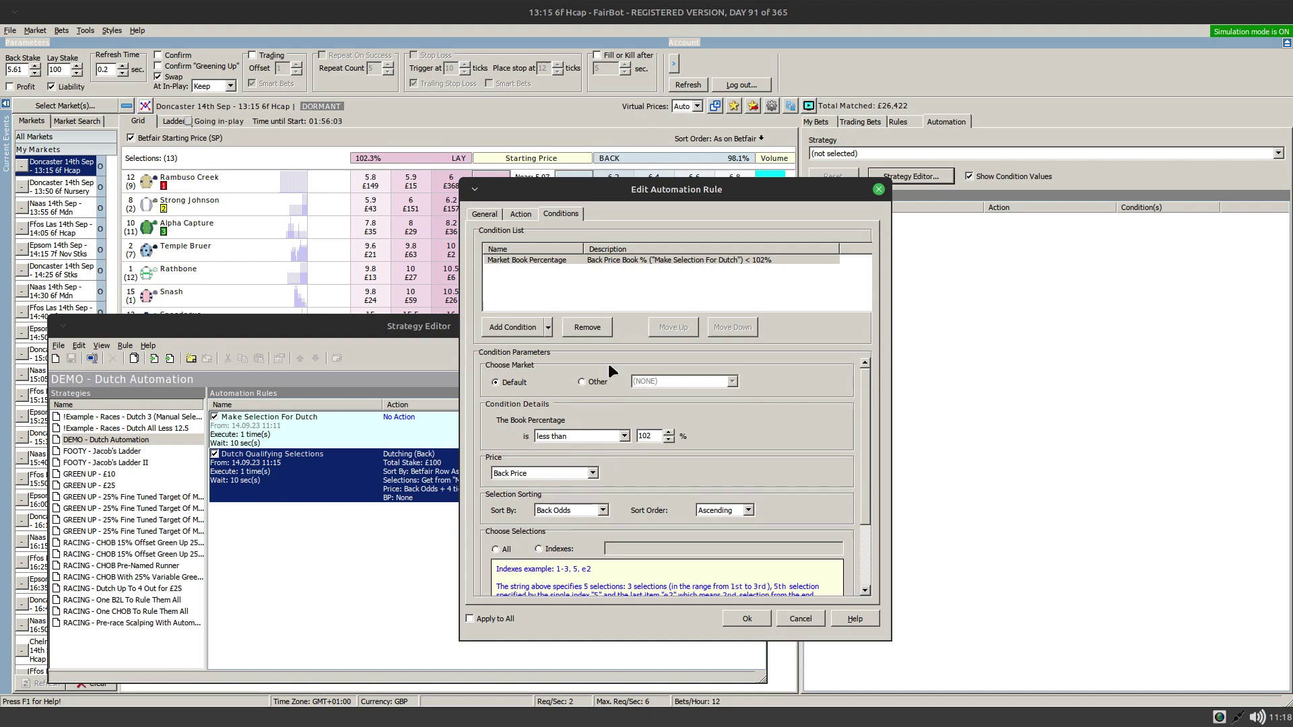
{"action": "double_click", "coordinate": [651, 432]}
{"action": "type", "text": "80"}
{"action": "left_click", "coordinate": [745, 617]}
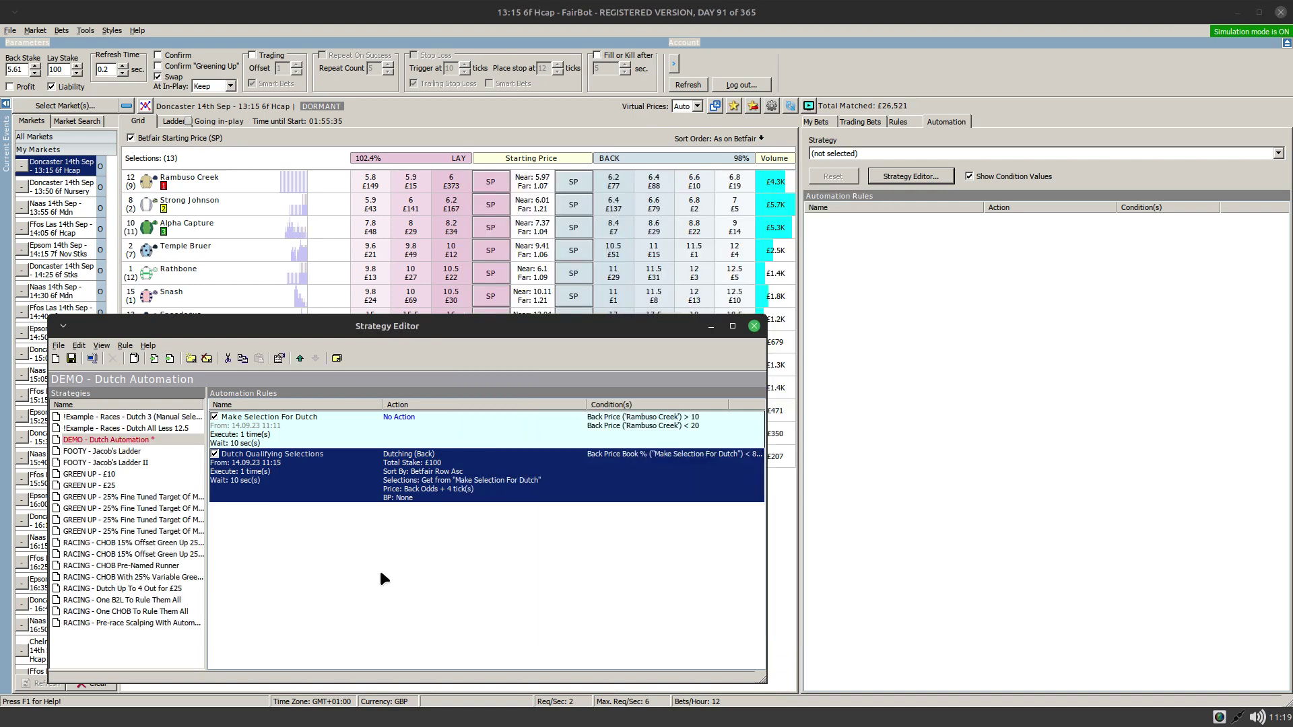
{"action": "left_click", "coordinate": [67, 359]}
Step: Reapply DEMO - Dutch Automation with its book percentage condition to the Doncaster 13:15 market and check the placed bets
{"action": "left_click", "coordinate": [924, 154]}
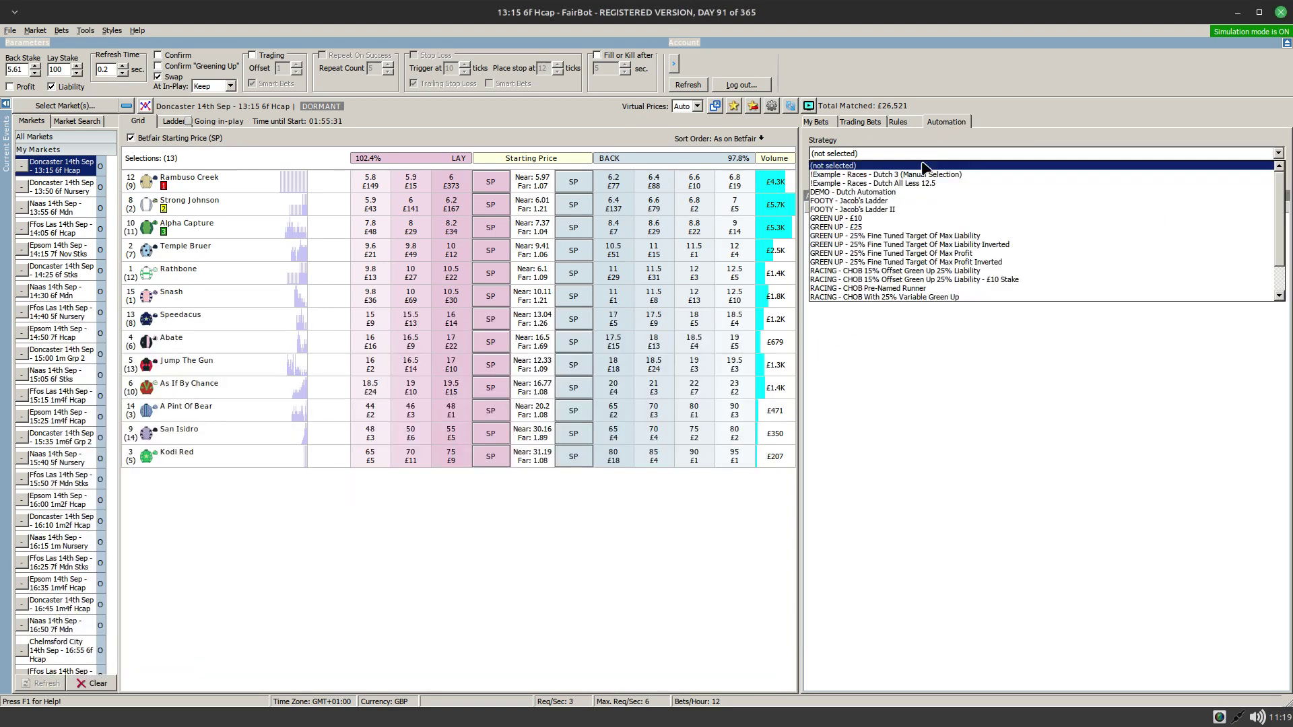
{"action": "left_click", "coordinate": [880, 193]}
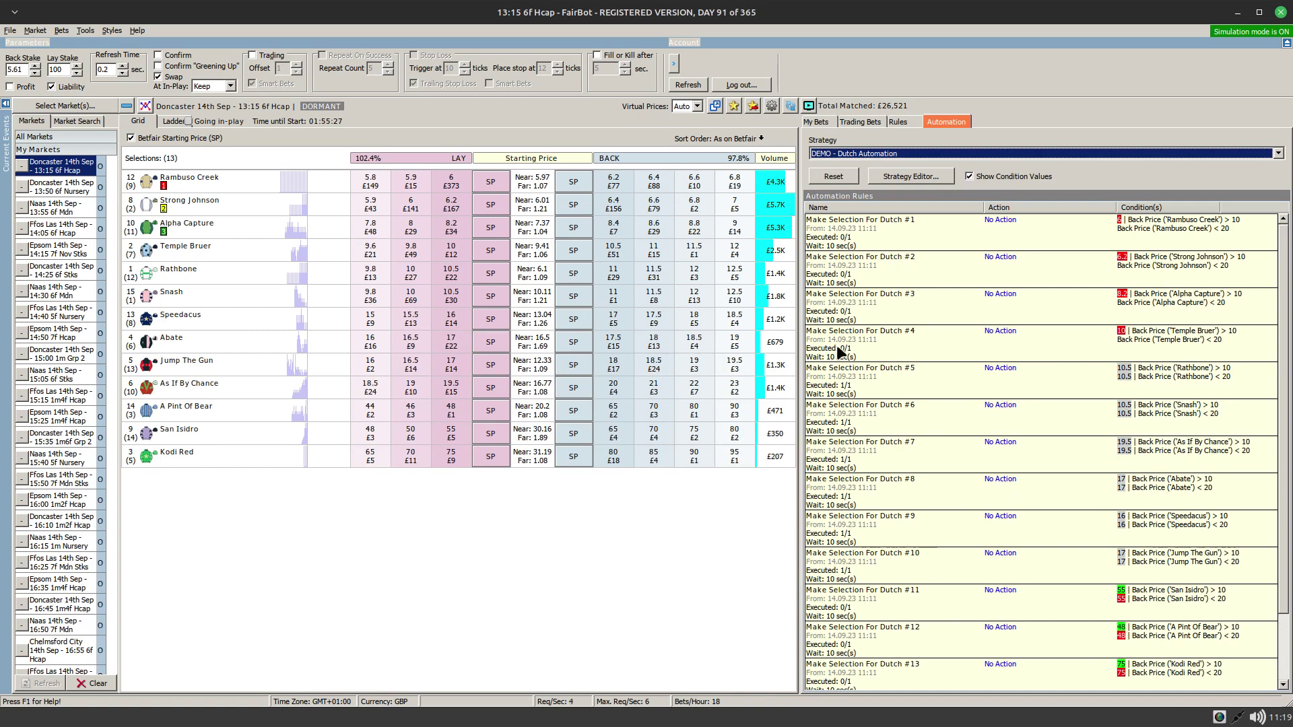
{"action": "left_click", "coordinate": [820, 121]}
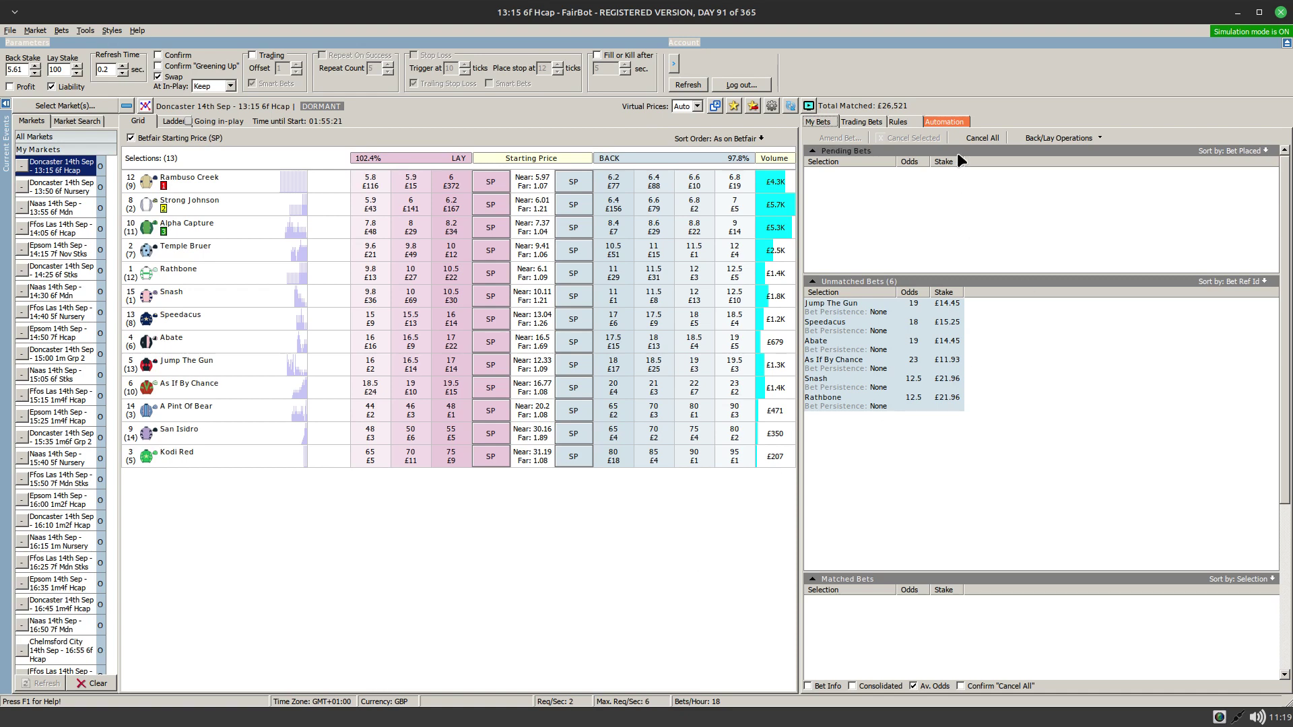
Step: Check the book value for dutching Jump The Gun, Speedacus, Abate, As If By Chance, Snash and Rathbone in the Dutching Confirmation, without submitting bets
{"action": "left_click", "coordinate": [1034, 138]}
{"action": "left_click", "coordinate": [1040, 154]}
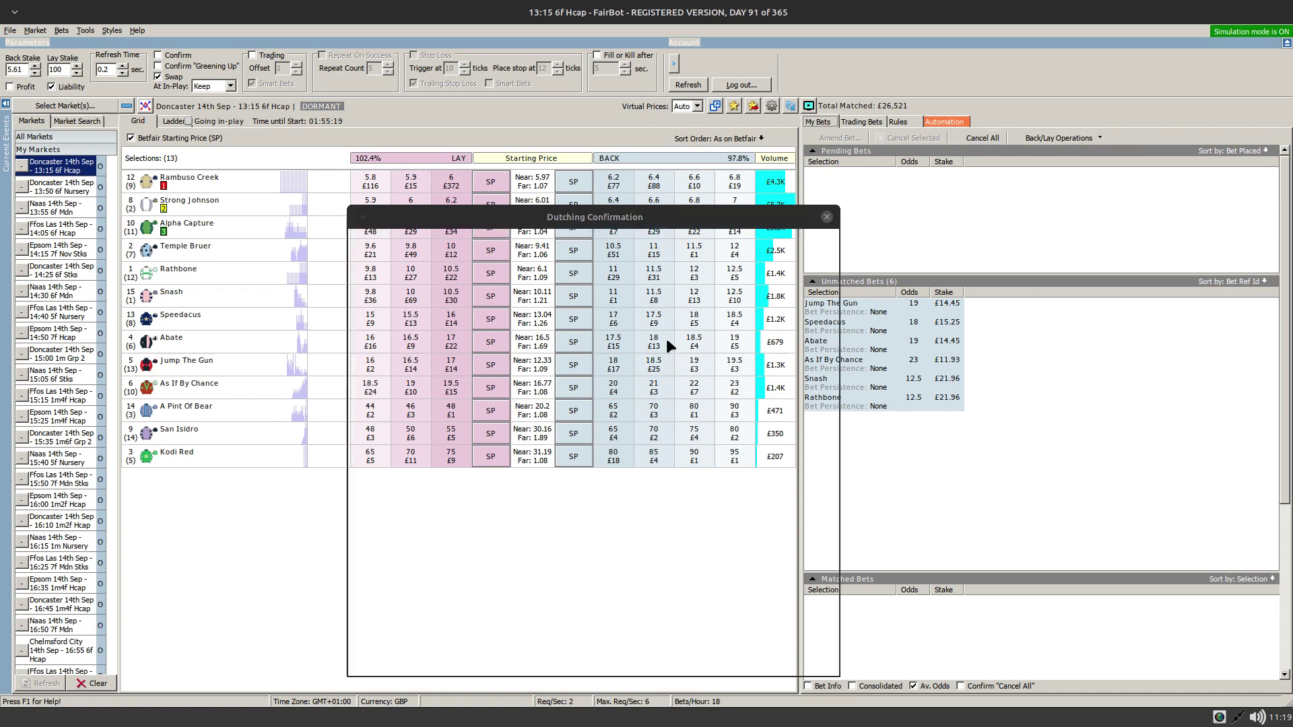
{"action": "left_click_drag", "start_coordinate": [585, 227], "coordinate": [507, 200]}
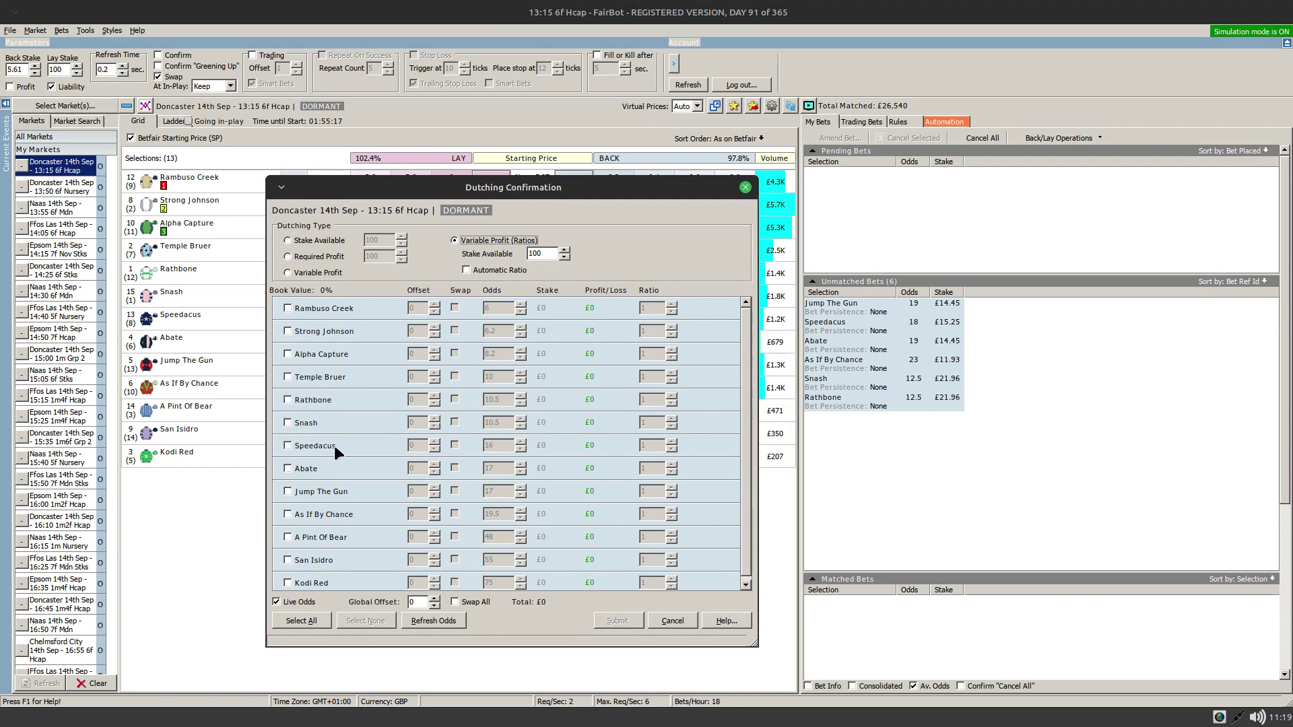
{"action": "left_click", "coordinate": [308, 492]}
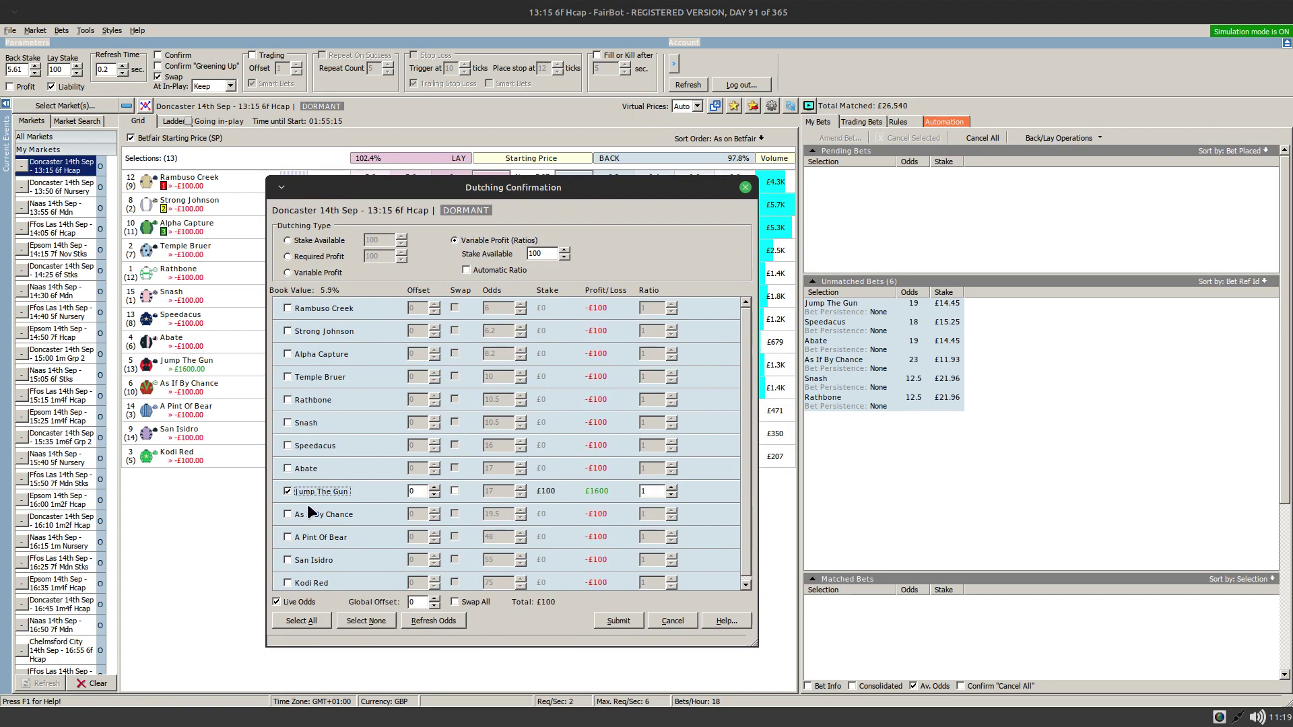
{"action": "left_click", "coordinate": [302, 446]}
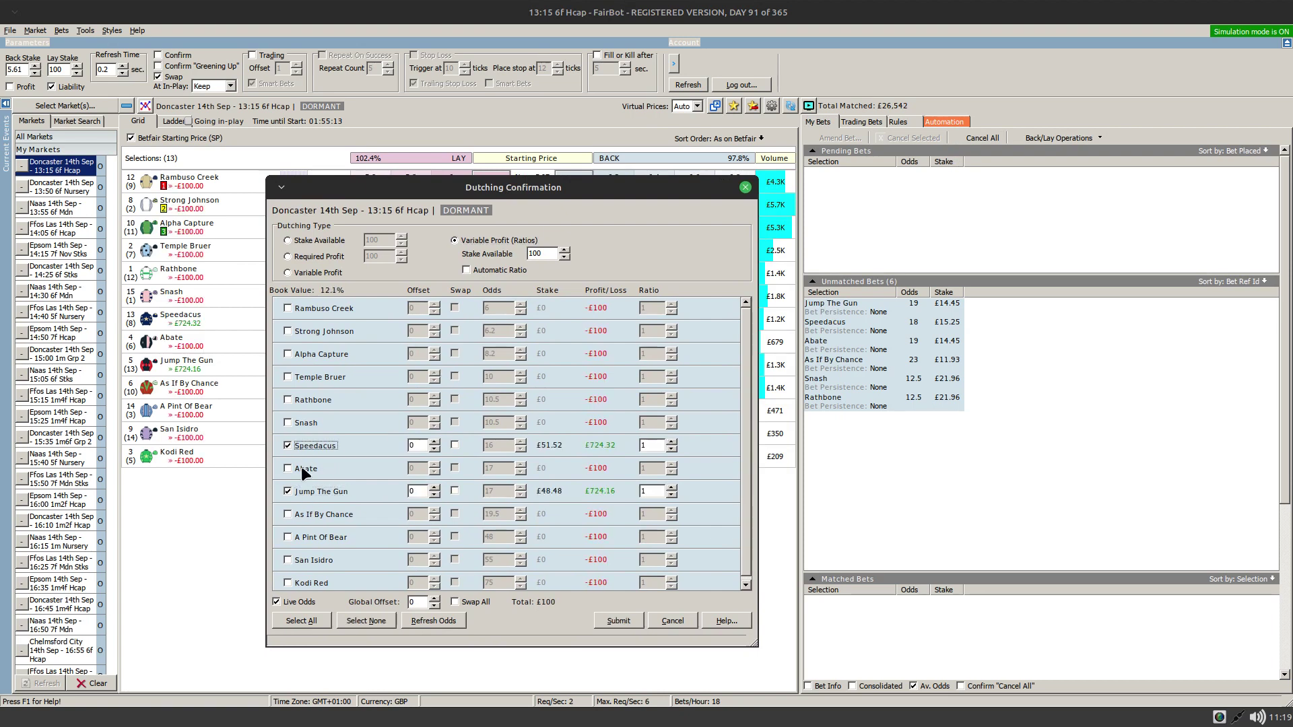
{"action": "left_click", "coordinate": [300, 468]}
{"action": "left_click", "coordinate": [299, 514]}
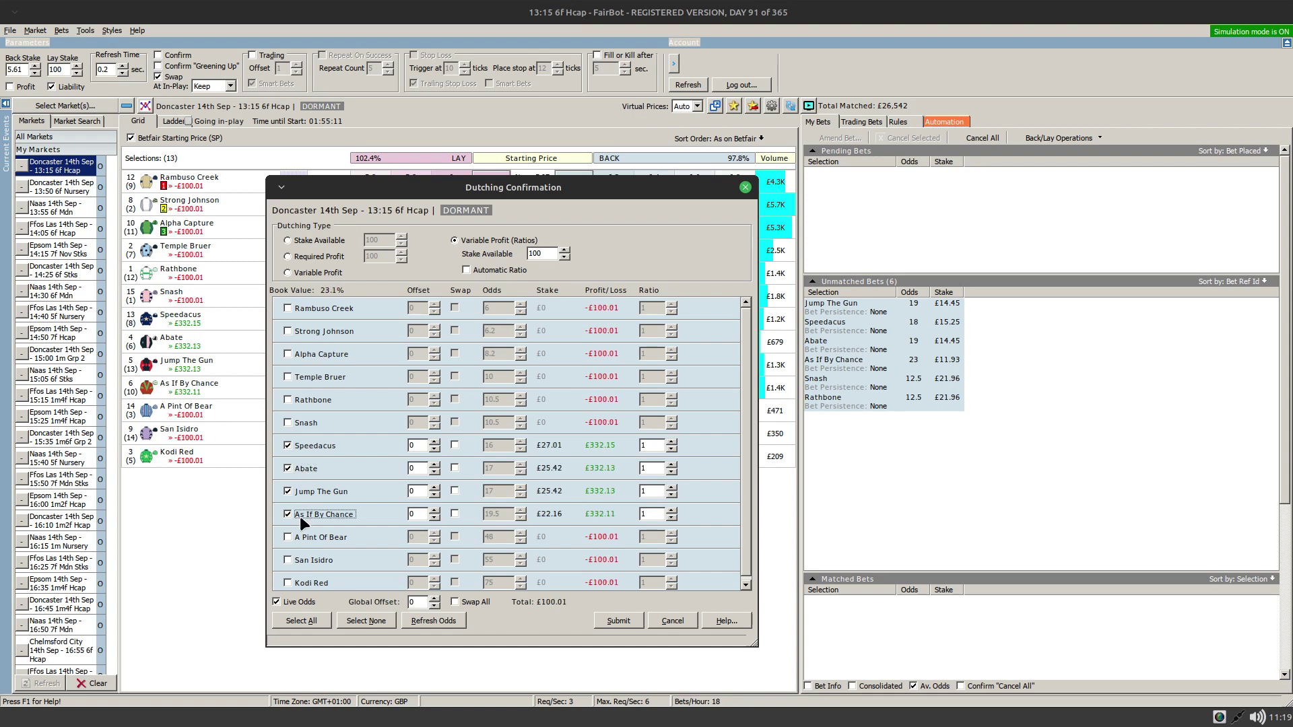
{"action": "left_click", "coordinate": [300, 424]}
{"action": "left_click", "coordinate": [298, 399]}
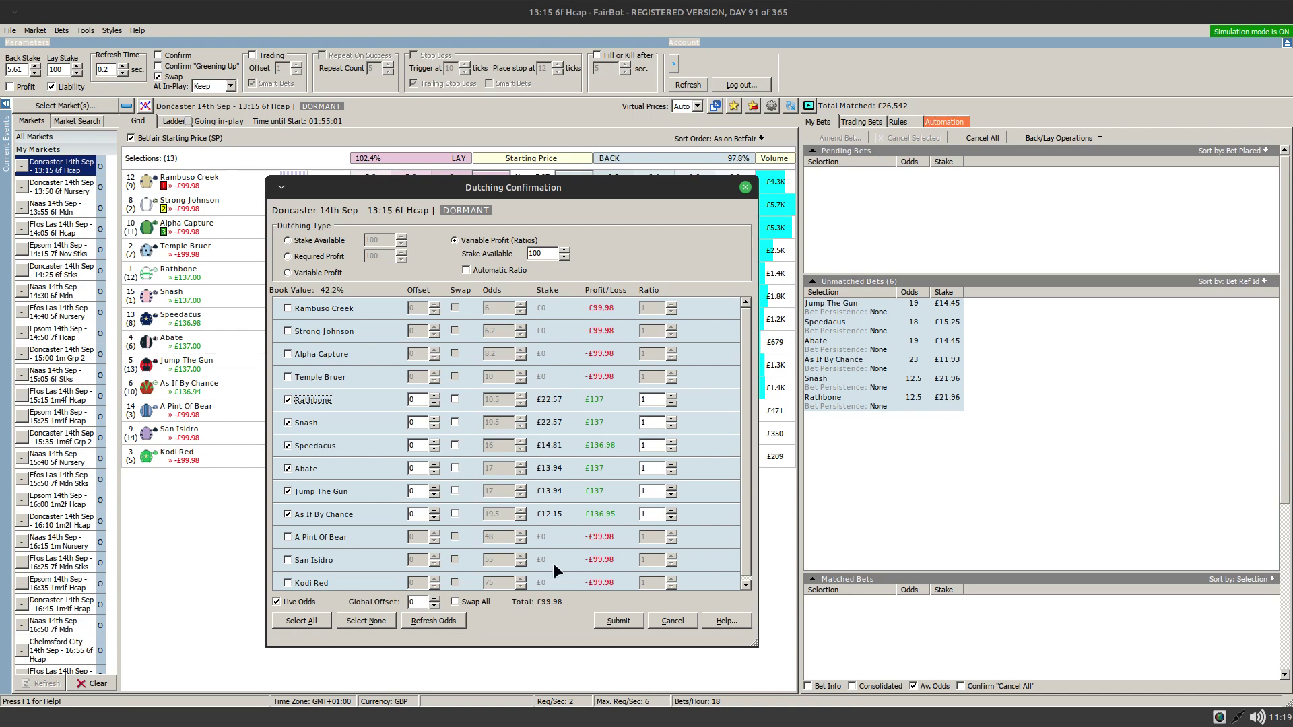
{"action": "left_click", "coordinate": [671, 621]}
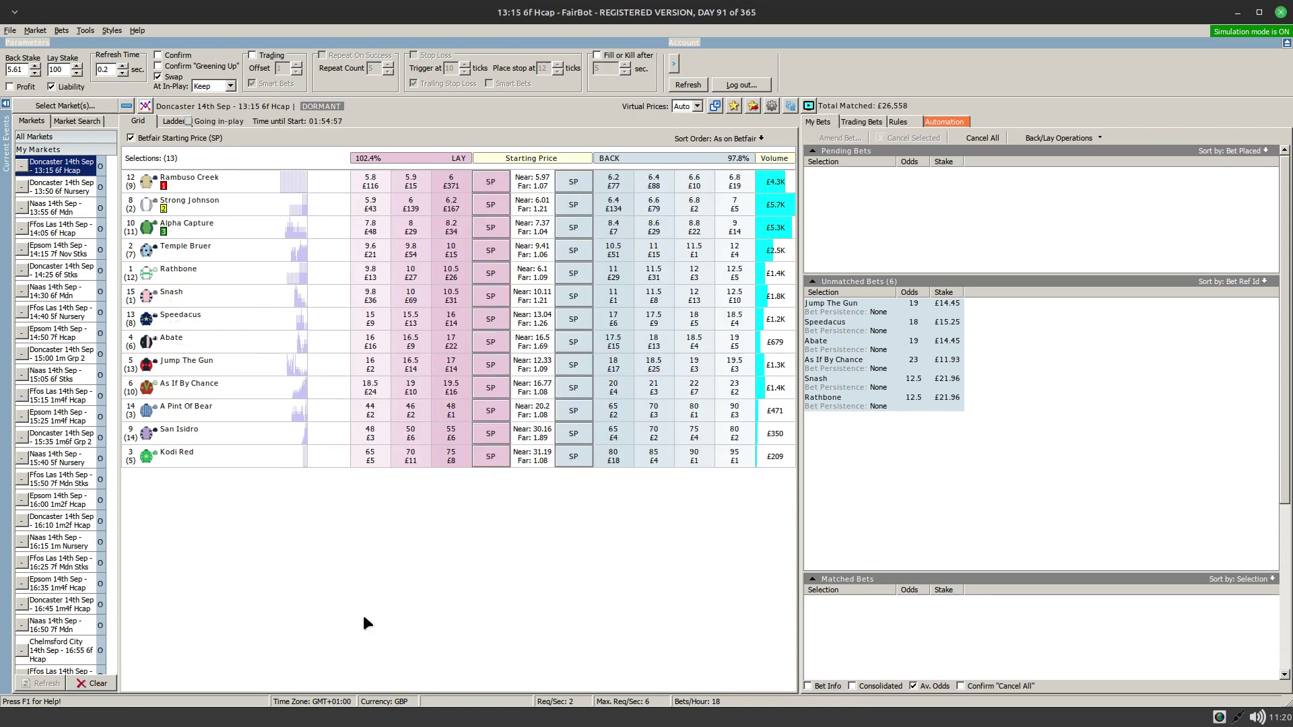